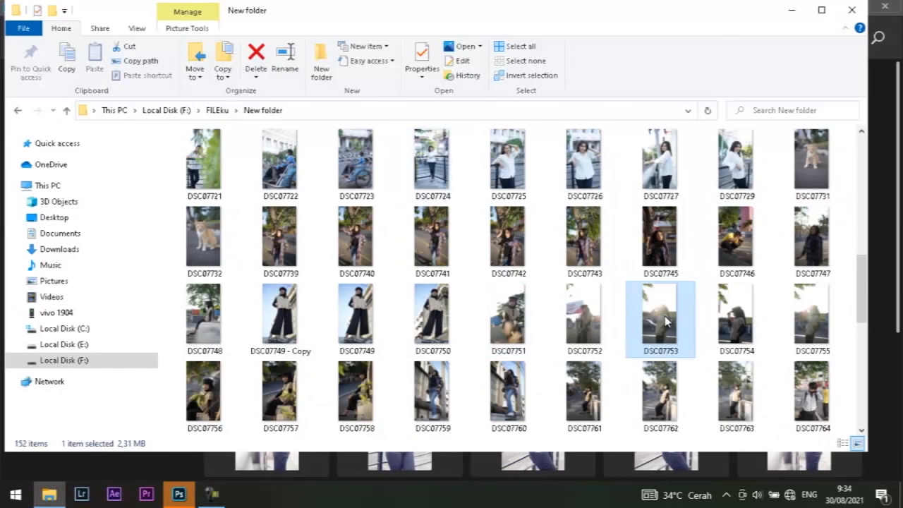
- Drag the photo DSC07754 from File Explorer into Photoshop so it opens in Camera Raw
{"action": "left_click_drag", "start_coordinate": [740, 319], "coordinate": [356, 333]}
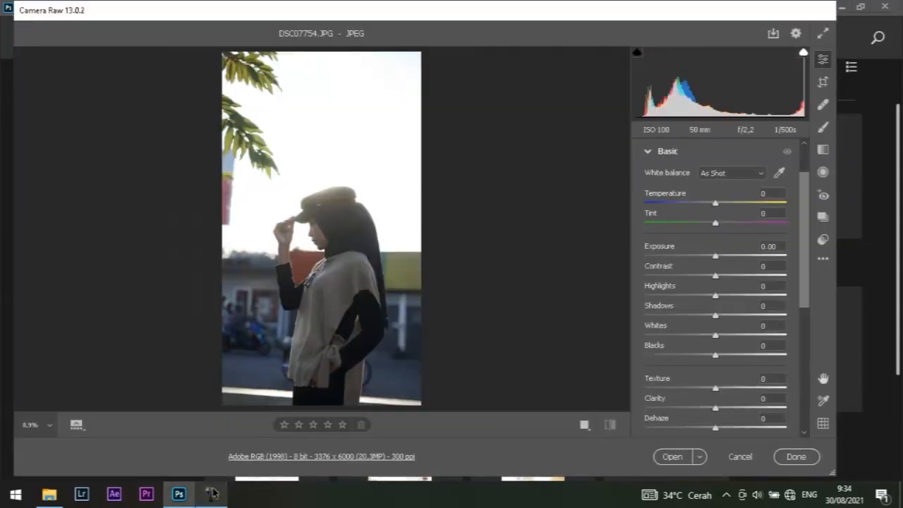
- Set Exposure +0.35, Contrast +11, Highlights +22, Shadows +29, Whites +26, Blacks +11, Texture -8, Clarity -40
{"action": "left_click_drag", "start_coordinate": [713, 257], "coordinate": [725, 359]}
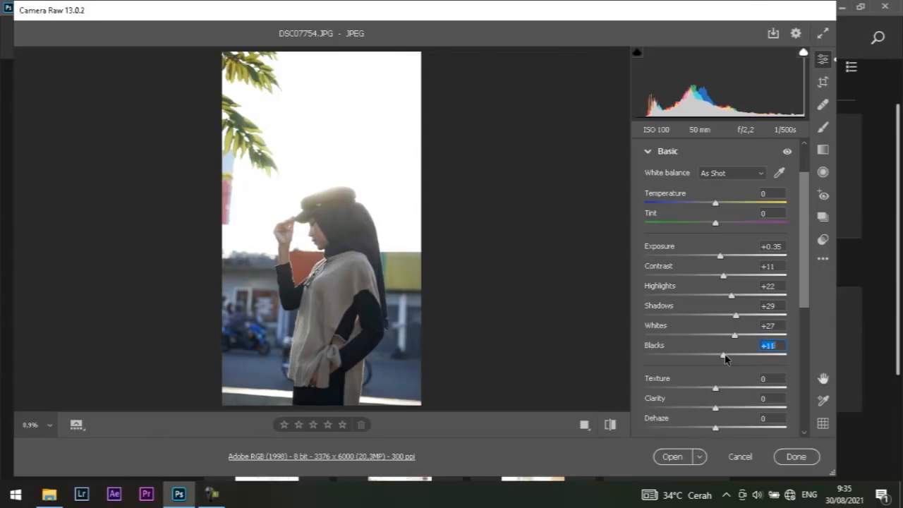
{"action": "left_click", "coordinate": [734, 338]}
{"action": "left_click_drag", "start_coordinate": [716, 385], "coordinate": [707, 391]}
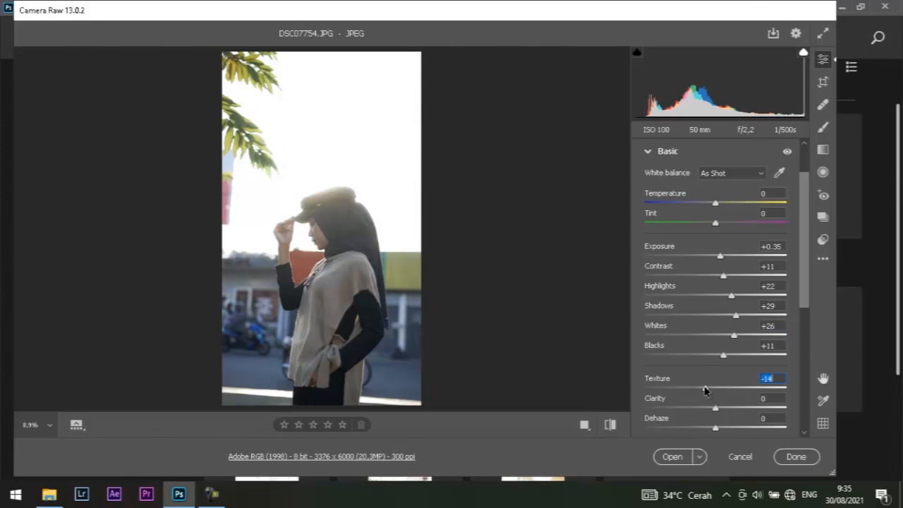
{"action": "left_click_drag", "start_coordinate": [703, 390], "coordinate": [703, 391]}
{"action": "left_click_drag", "start_coordinate": [703, 389], "coordinate": [686, 415]}
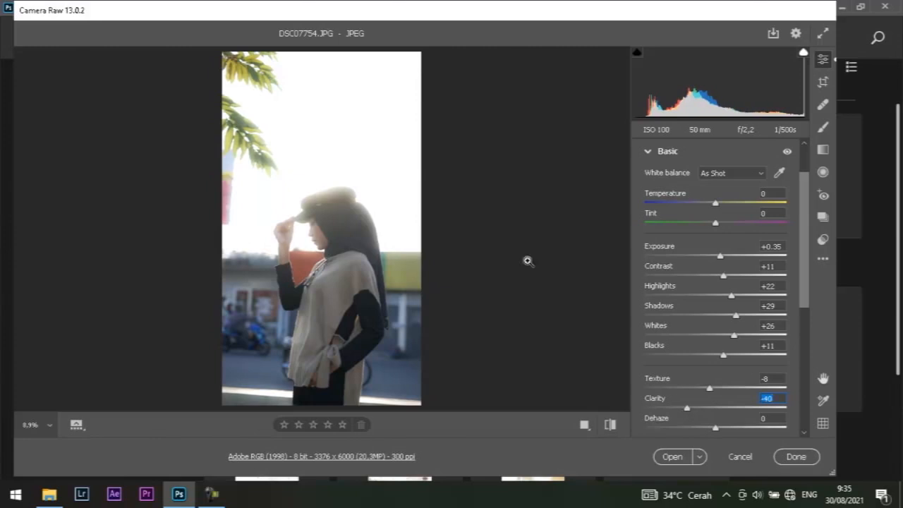
{"action": "left_click", "coordinate": [359, 222]}
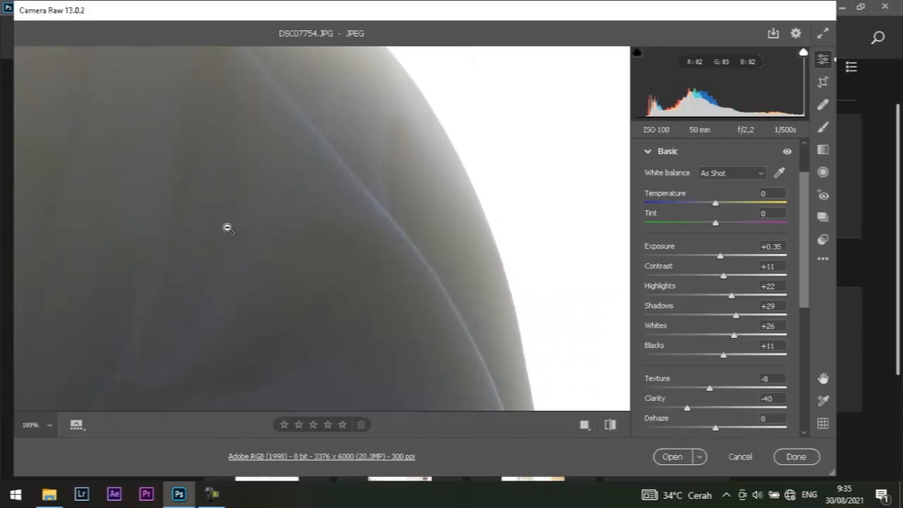
{"action": "left_click_drag", "start_coordinate": [97, 246], "coordinate": [409, 259]}
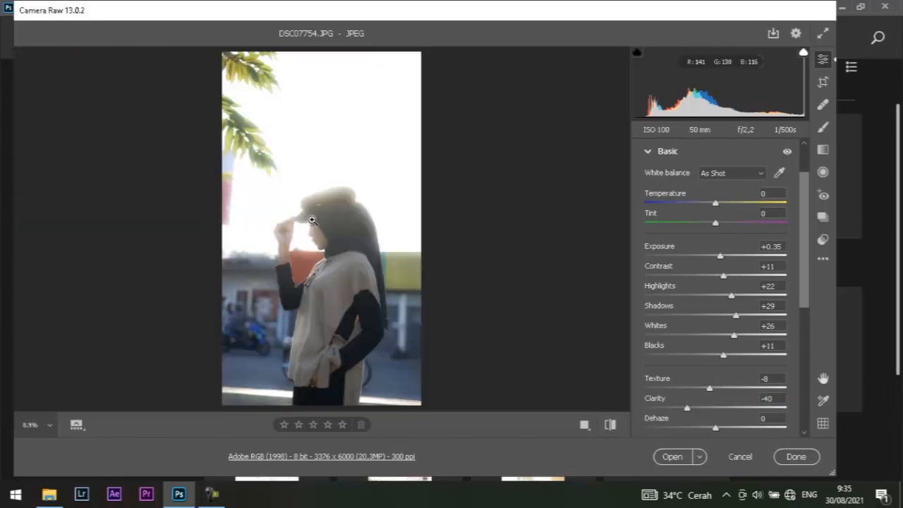
{"action": "left_click", "coordinate": [314, 228]}
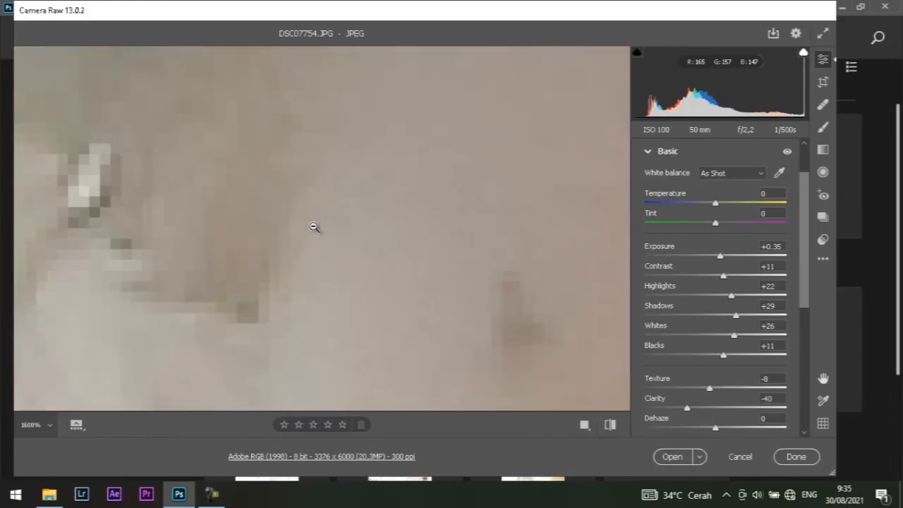
{"action": "left_click", "coordinate": [314, 227]}
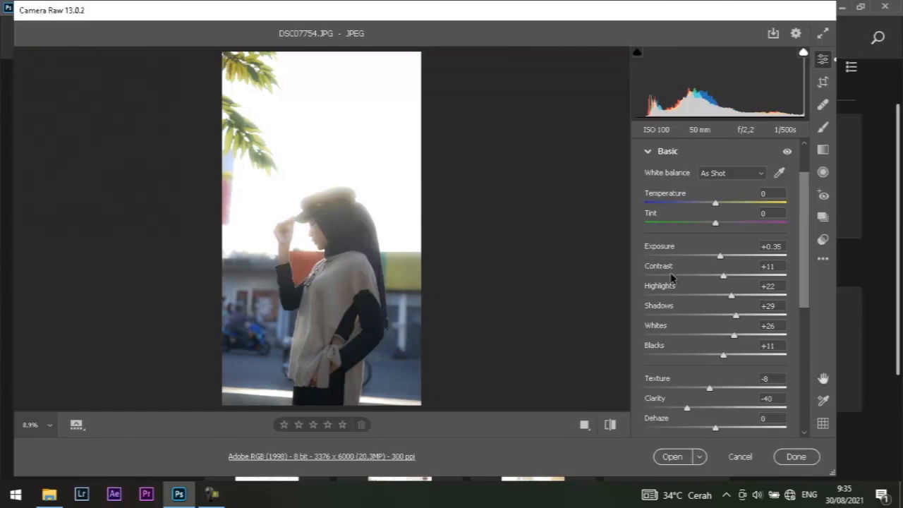
- Set Clarity to -35, Vibrance to +3 and Saturation to +29
{"action": "left_click", "coordinate": [690, 408]}
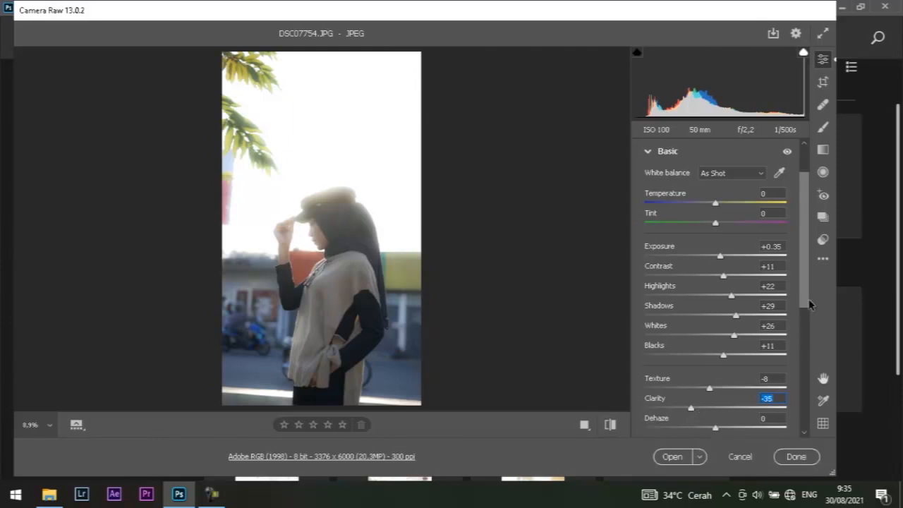
{"action": "left_click_drag", "start_coordinate": [806, 295], "coordinate": [805, 354]}
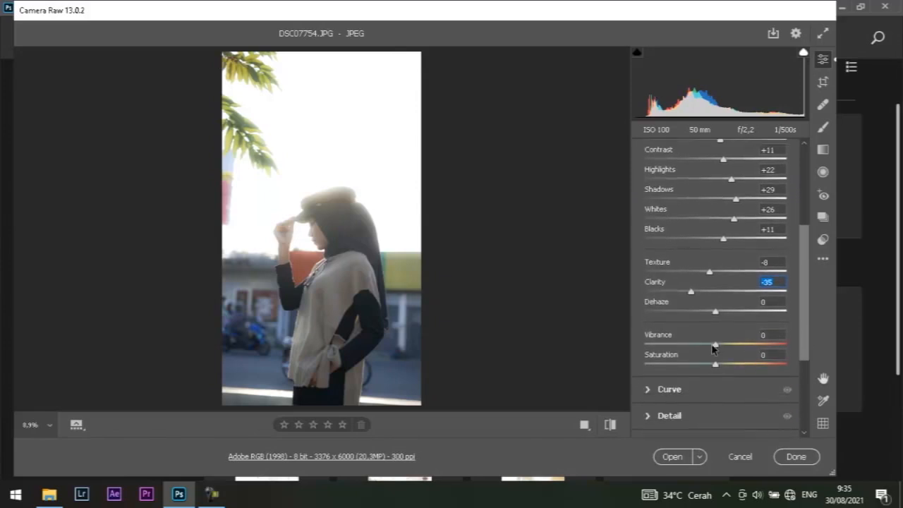
{"action": "left_click_drag", "start_coordinate": [716, 346], "coordinate": [739, 365]}
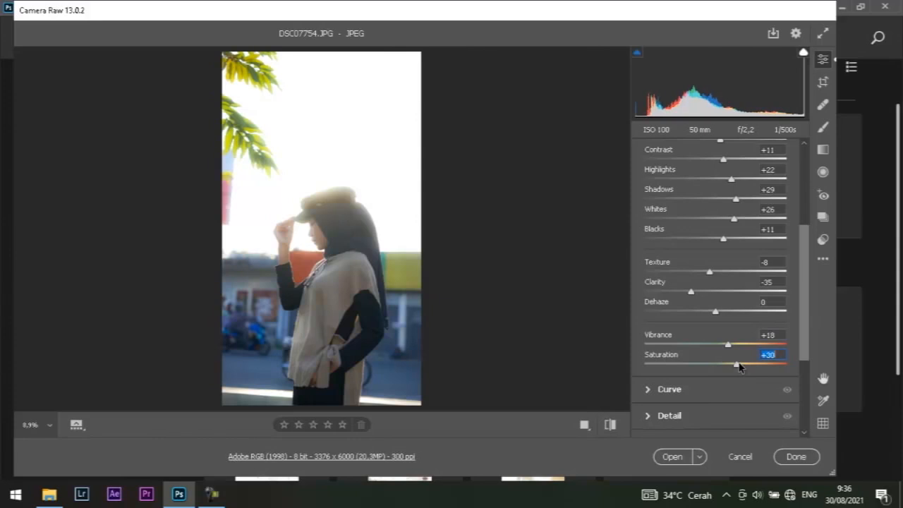
{"action": "left_click_drag", "start_coordinate": [740, 366], "coordinate": [720, 348]}
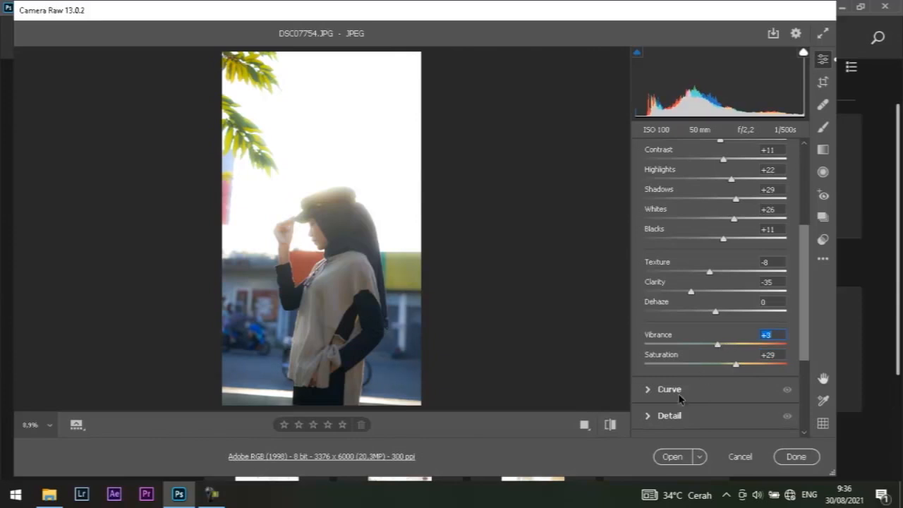
{"action": "left_click_drag", "start_coordinate": [805, 340], "coordinate": [810, 203]}
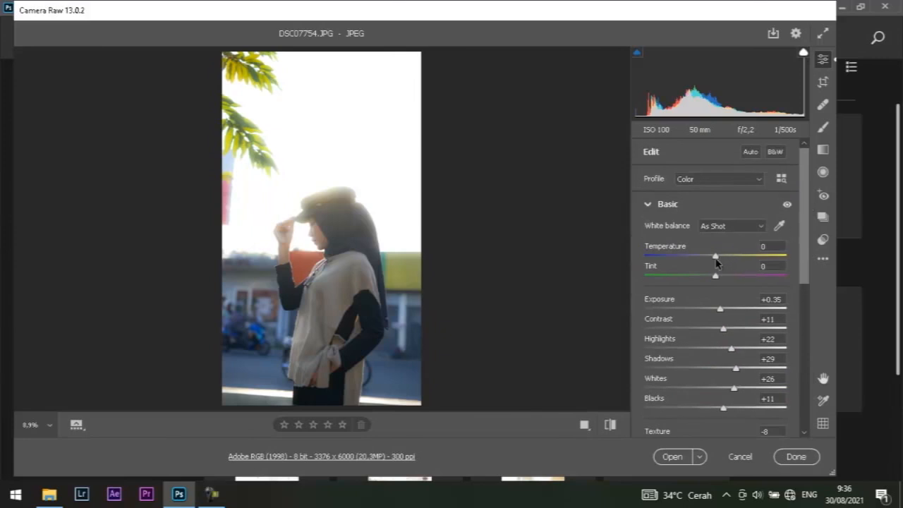
- Warm the white balance to Temperature +10 and Tint +5
{"action": "left_click_drag", "start_coordinate": [716, 264], "coordinate": [719, 263]}
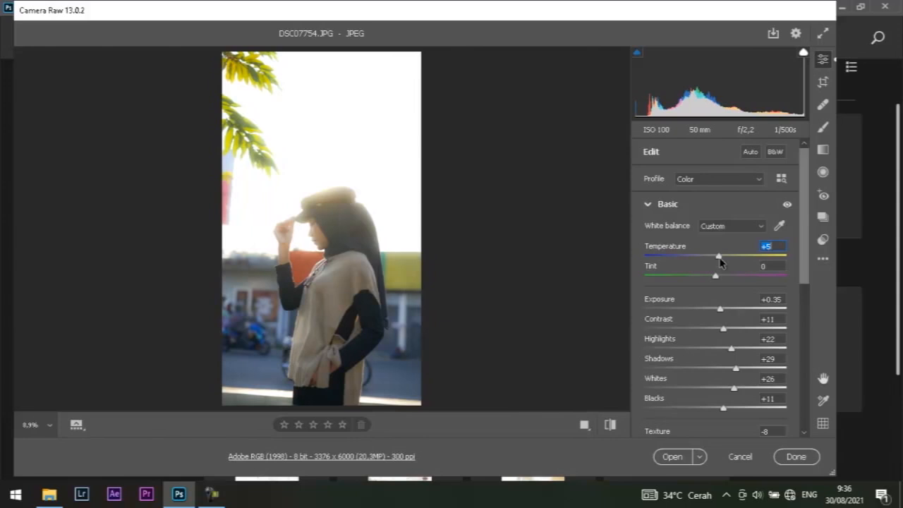
{"action": "left_click_drag", "start_coordinate": [719, 262], "coordinate": [724, 263]}
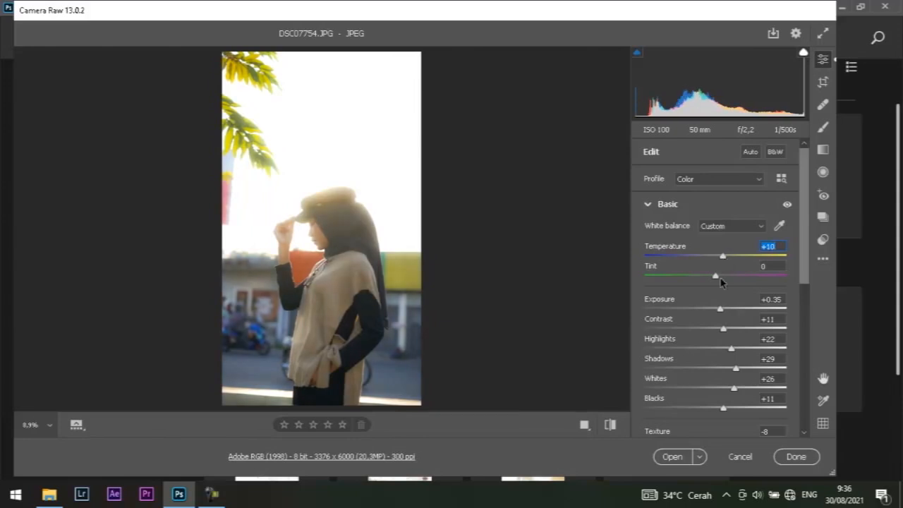
{"action": "left_click", "coordinate": [718, 280]}
{"action": "left_click_drag", "start_coordinate": [718, 281], "coordinate": [722, 281]}
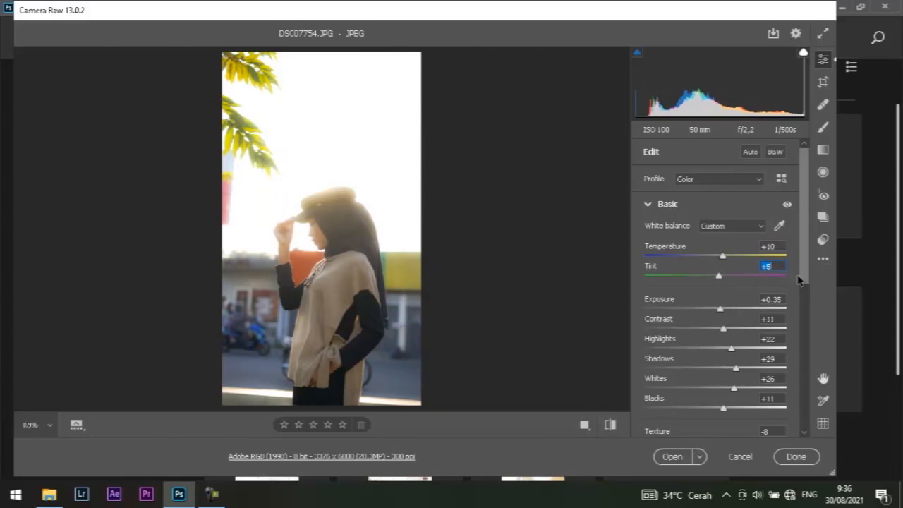
{"action": "left_click_drag", "start_coordinate": [805, 275], "coordinate": [798, 399]}
- In the HSL Color Mixer, raise Oranges luminance to +20 and check the skin up close
{"action": "left_click", "coordinate": [649, 342]}
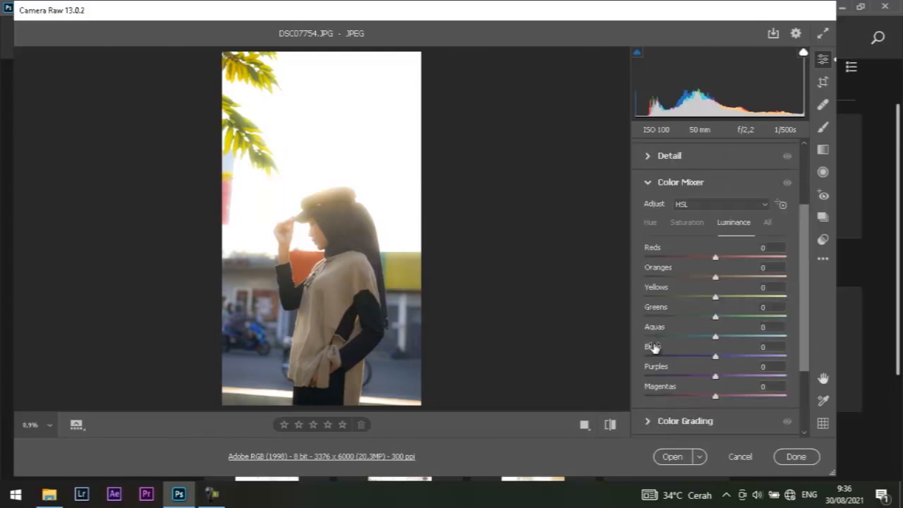
{"action": "left_click", "coordinate": [717, 279]}
{"action": "left_click_drag", "start_coordinate": [716, 279], "coordinate": [729, 279]}
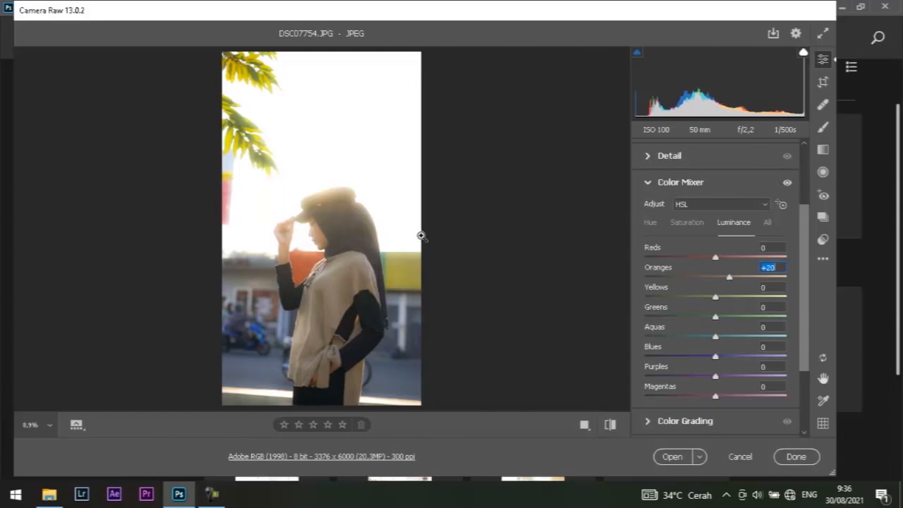
{"action": "scroll", "coordinate": [325, 231], "scroll_direction": "up", "scroll_amount": 10}
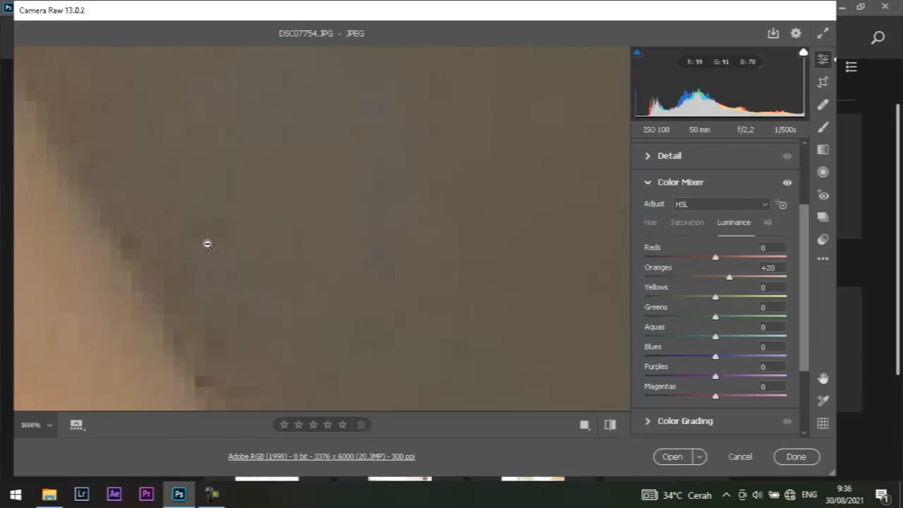
{"action": "left_click", "coordinate": [48, 430]}
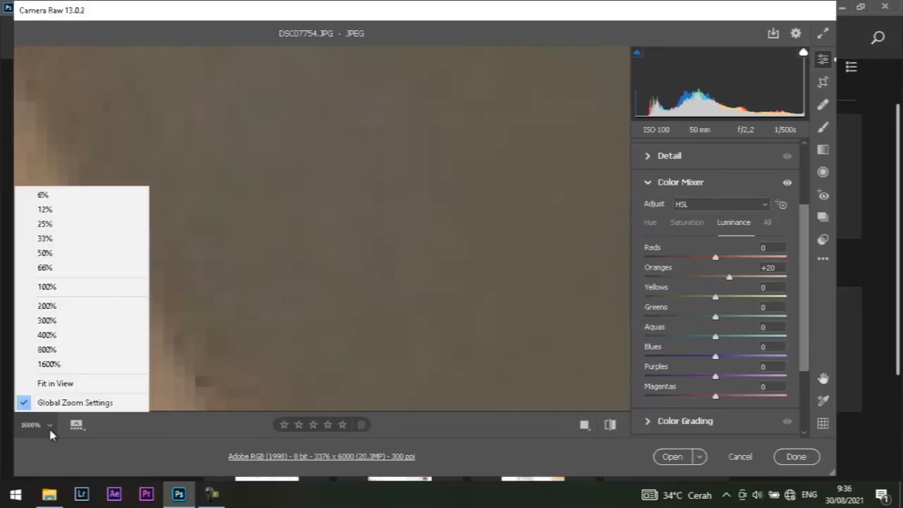
{"action": "left_click", "coordinate": [51, 350]}
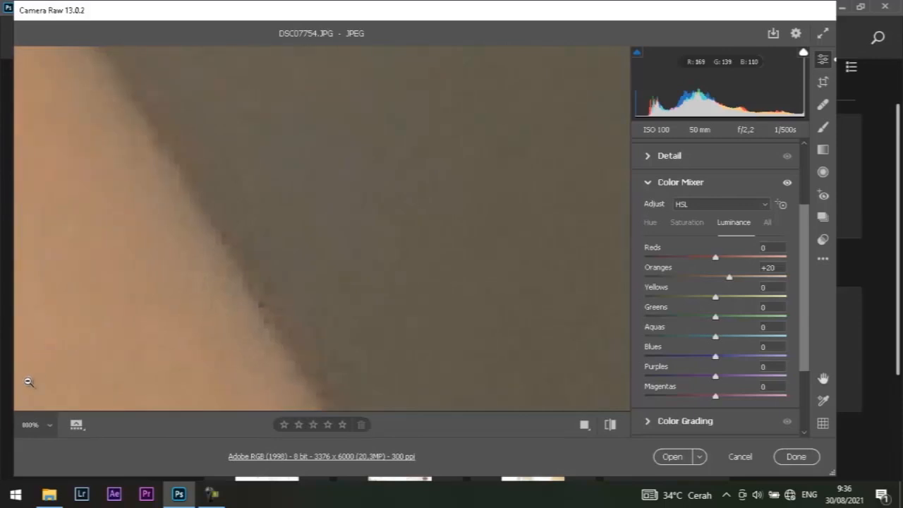
{"action": "left_click", "coordinate": [47, 426]}
{"action": "left_click", "coordinate": [49, 321]}
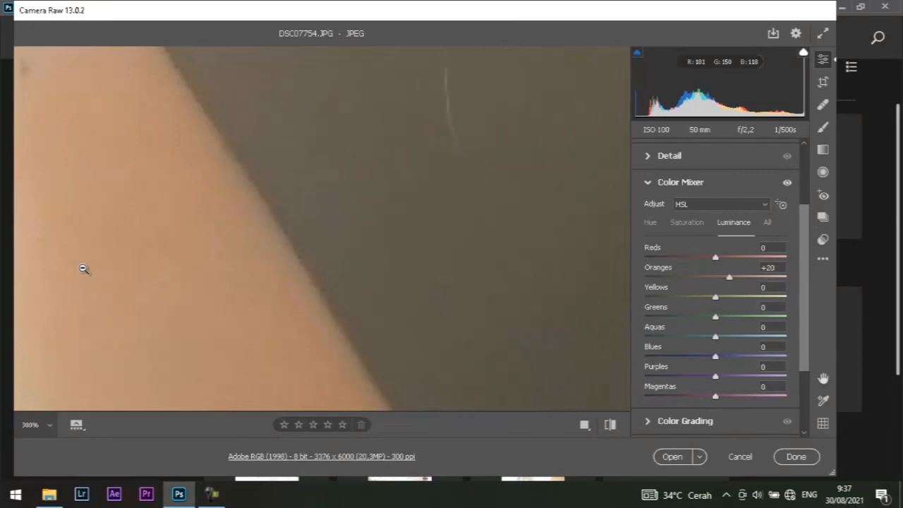
{"action": "left_click", "coordinate": [47, 426]}
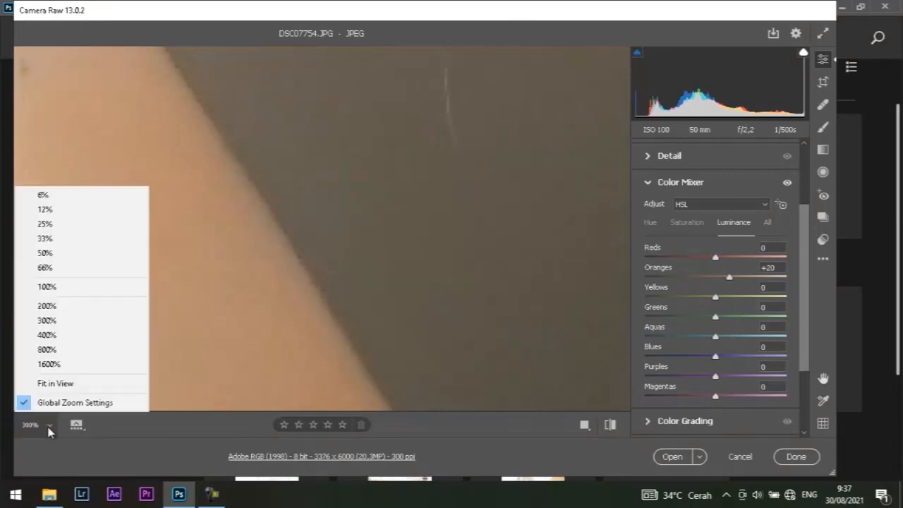
{"action": "left_click", "coordinate": [46, 287]}
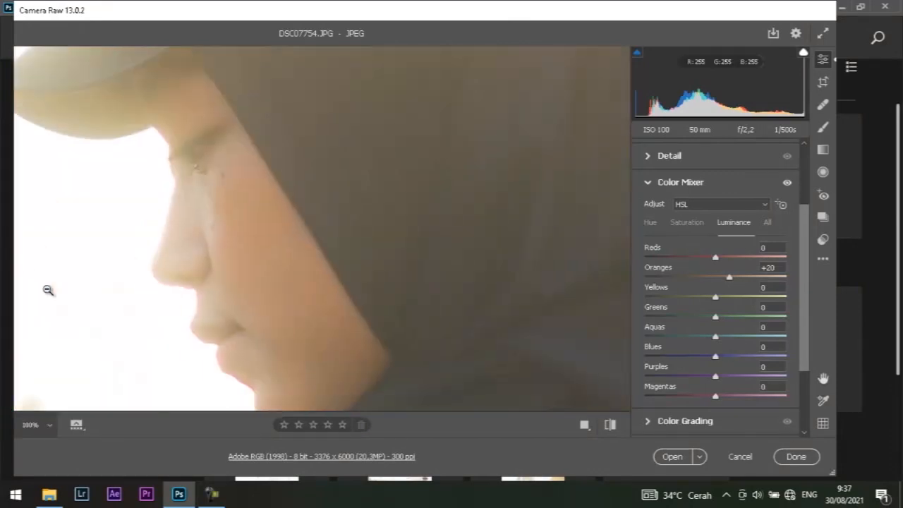
{"action": "left_click", "coordinate": [212, 270]}
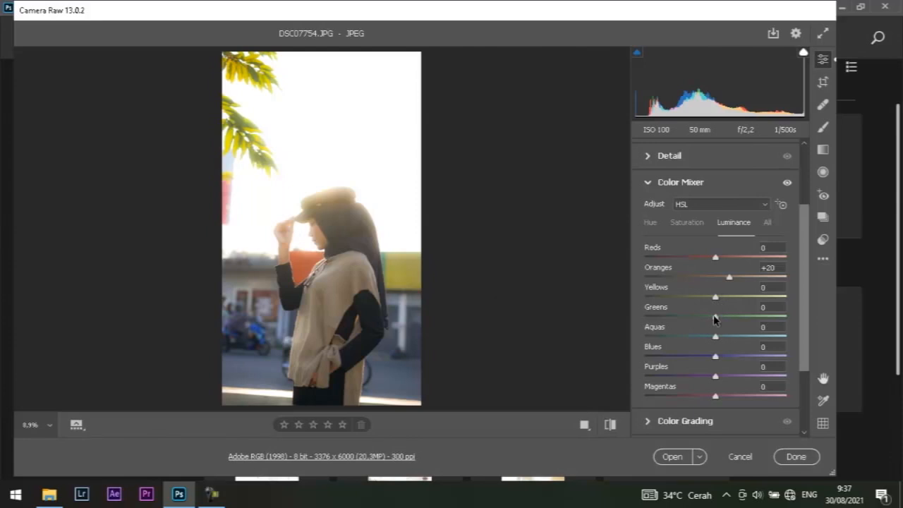
- Set HSL saturation to Greens -100, Oranges -11 and Reds -7
{"action": "left_click_drag", "start_coordinate": [716, 320], "coordinate": [722, 302]}
{"action": "left_click", "coordinate": [681, 225]}
{"action": "left_click_drag", "start_coordinate": [715, 322], "coordinate": [638, 325]}
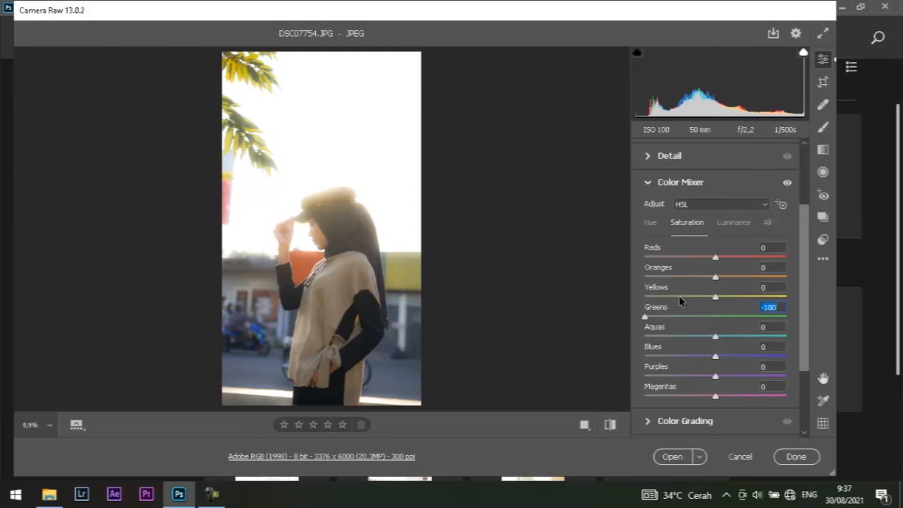
{"action": "mouse_move", "coordinate": [715, 279]}
{"action": "left_mouse_down"}
{"action": "mouse_move", "coordinate": [727, 282]}
{"action": "mouse_move", "coordinate": [708, 279]}
{"action": "left_mouse_up"}
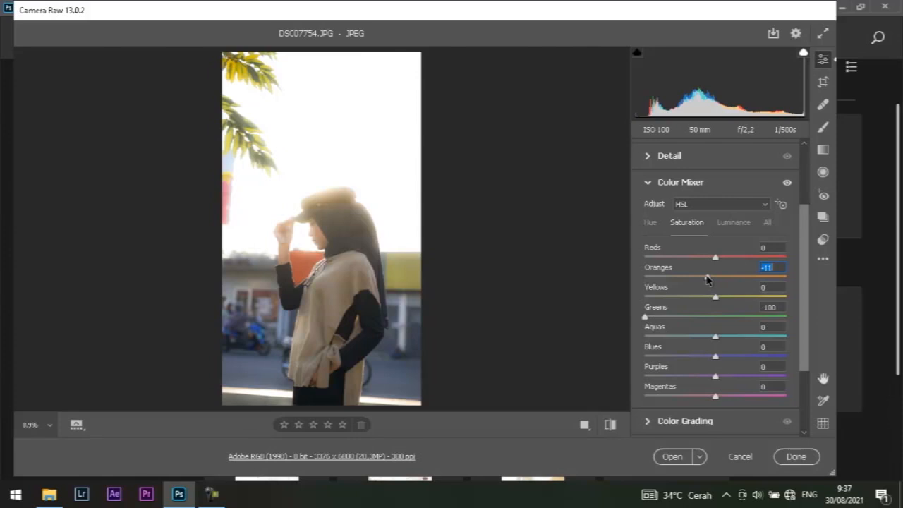
{"action": "left_click_drag", "start_coordinate": [715, 258], "coordinate": [710, 259]}
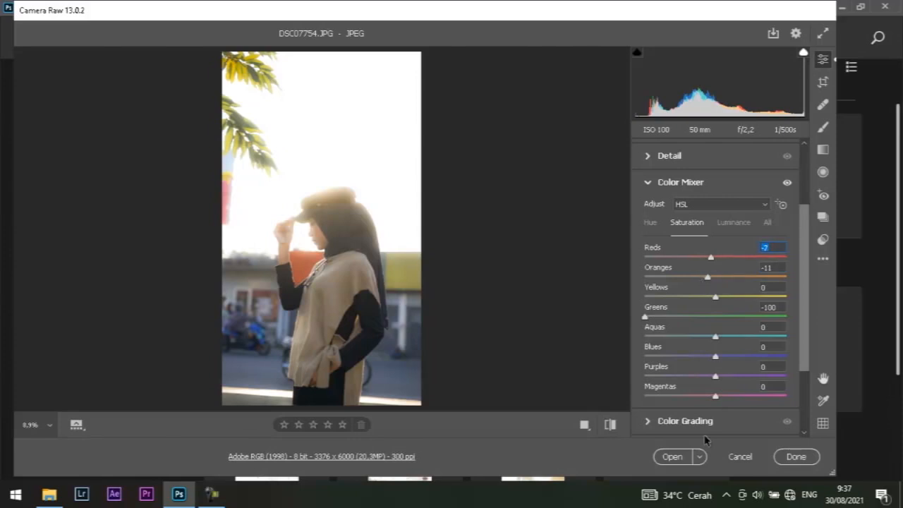
{"action": "scroll", "coordinate": [660, 353], "scroll_direction": "down", "scroll_amount": 3}
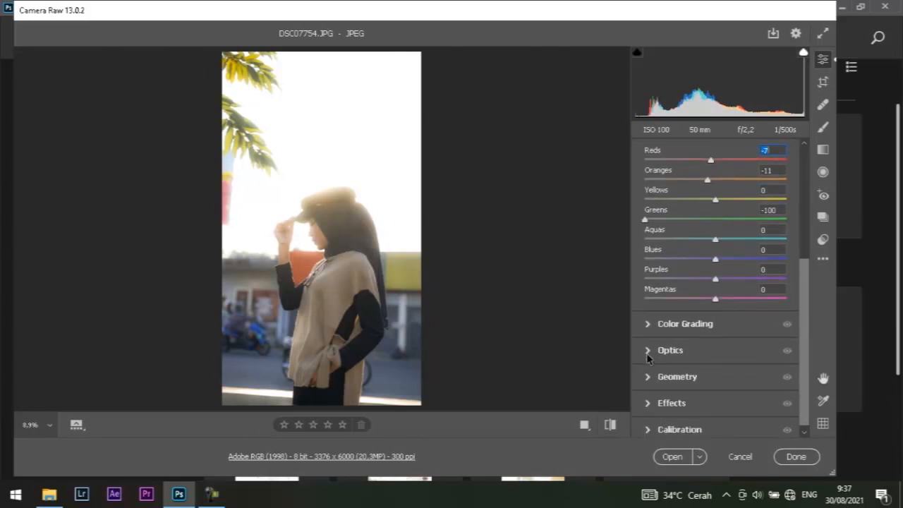
- Set Detail Sharpening to 100 and Noise Reduction to 20, then open the photo in Photoshop
{"action": "left_click", "coordinate": [649, 404]}
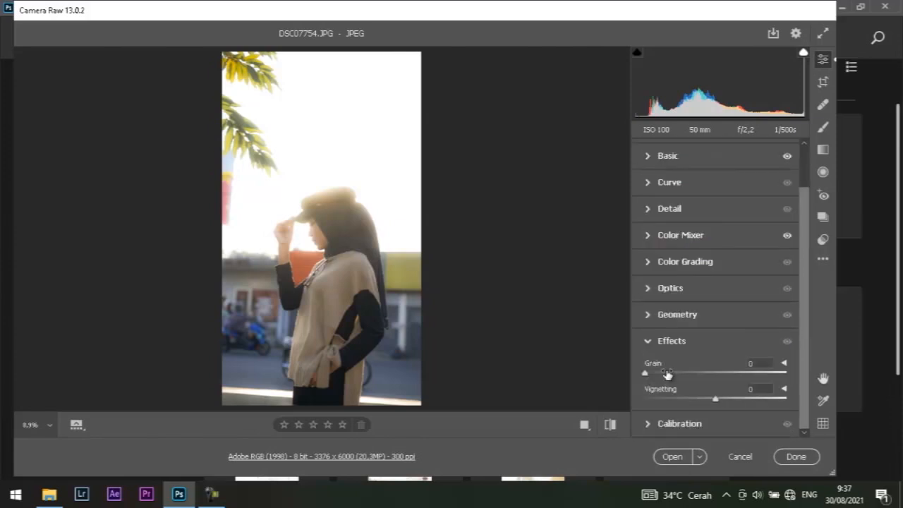
{"action": "left_click", "coordinate": [648, 288]}
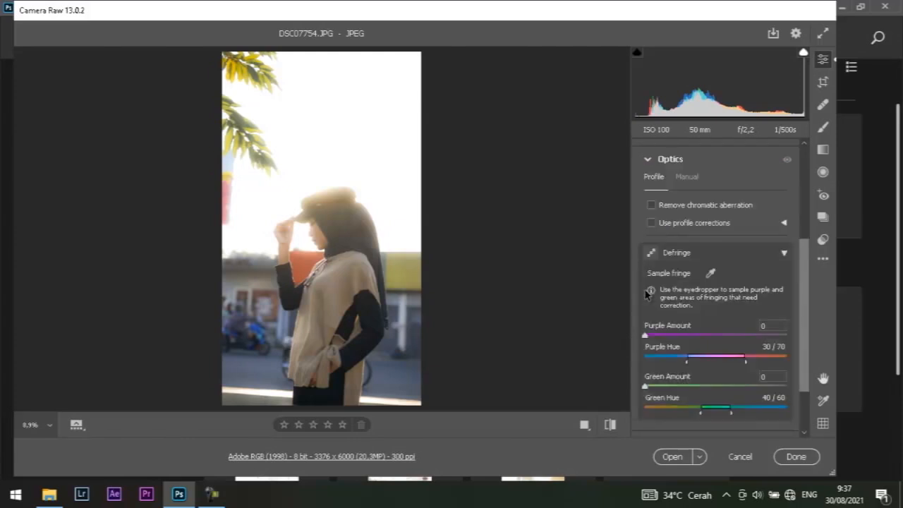
{"action": "left_click", "coordinate": [649, 158]}
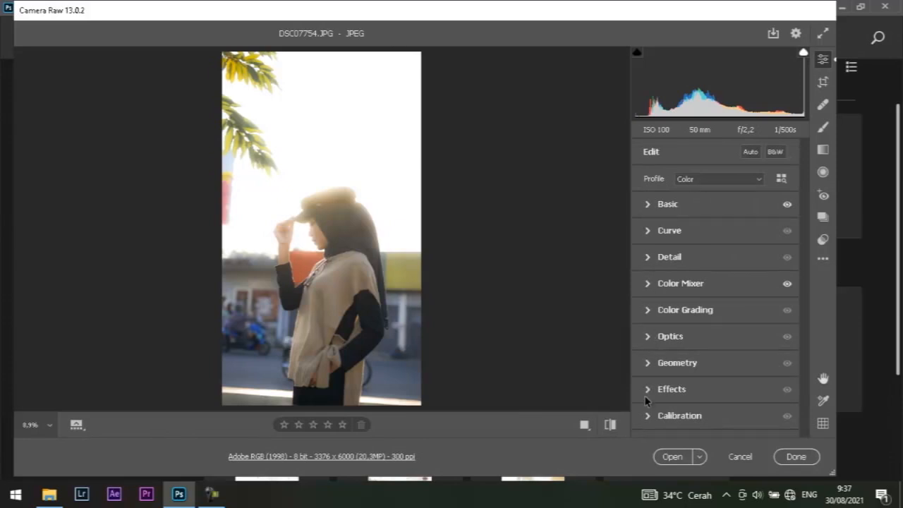
{"action": "left_click", "coordinate": [655, 258]}
{"action": "left_click_drag", "start_coordinate": [649, 290], "coordinate": [742, 289]}
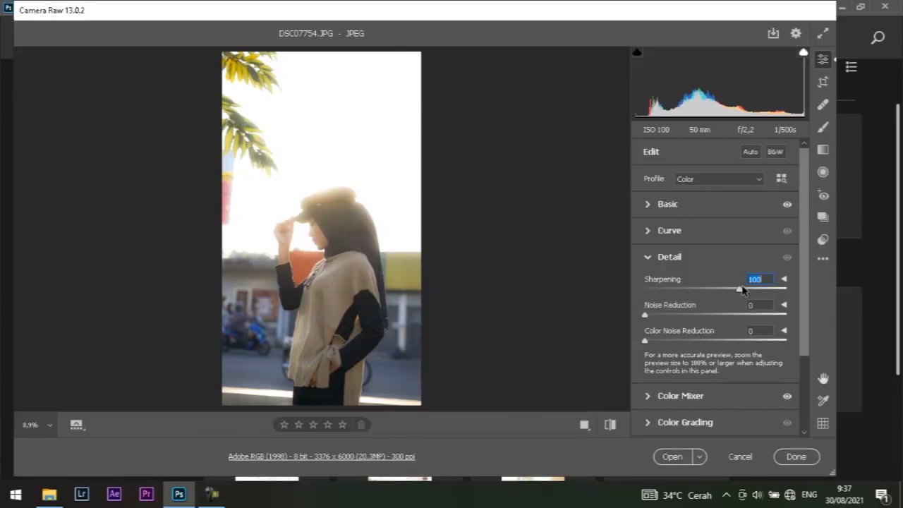
{"action": "left_click", "coordinate": [668, 316]}
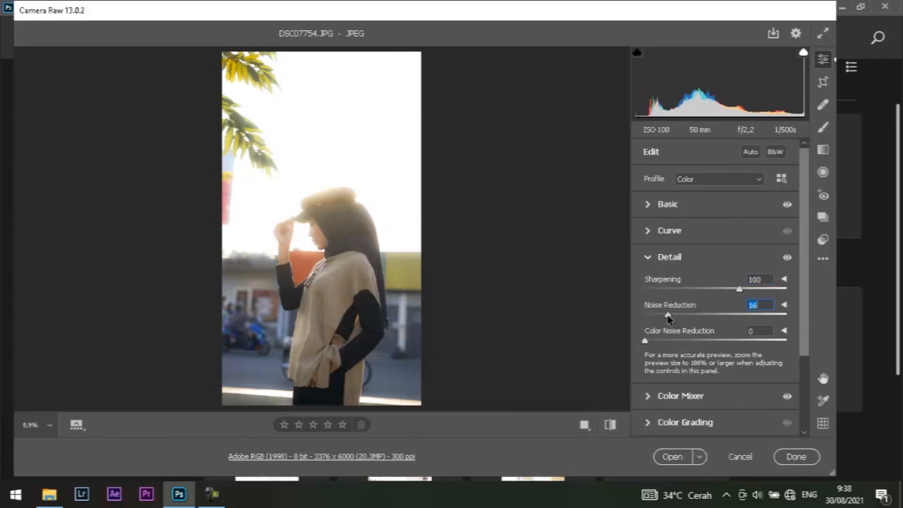
{"action": "left_click_drag", "start_coordinate": [668, 316], "coordinate": [672, 314]}
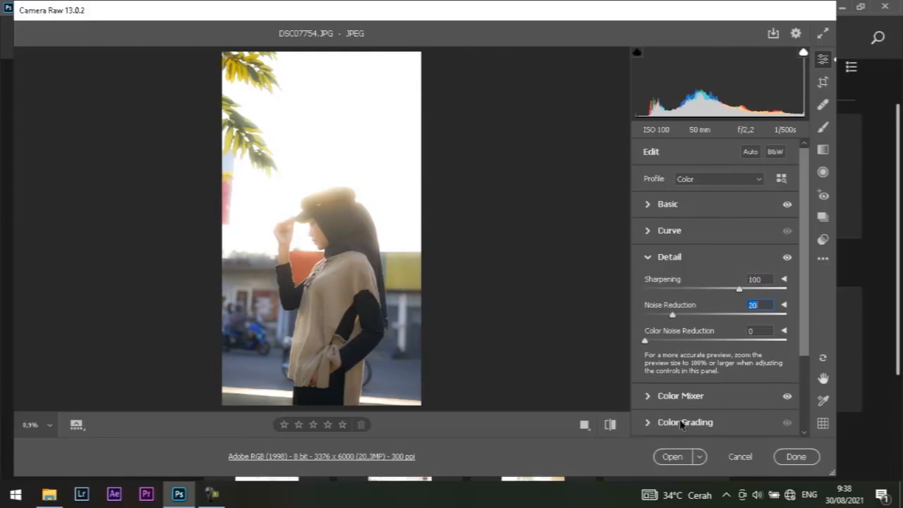
{"action": "left_click", "coordinate": [681, 458]}
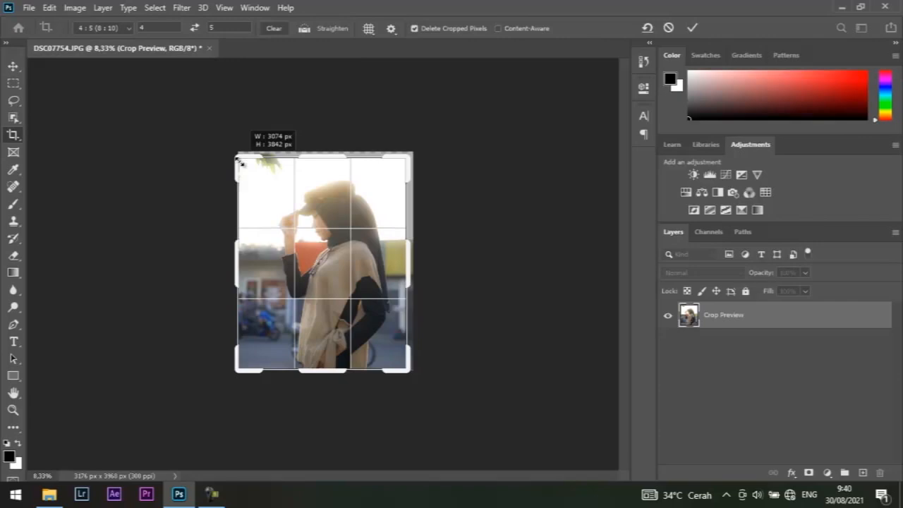
- Commit the 4:5 crop, trimming the photo to 3074 × 3842 px
{"action": "left_click", "coordinate": [14, 67]}
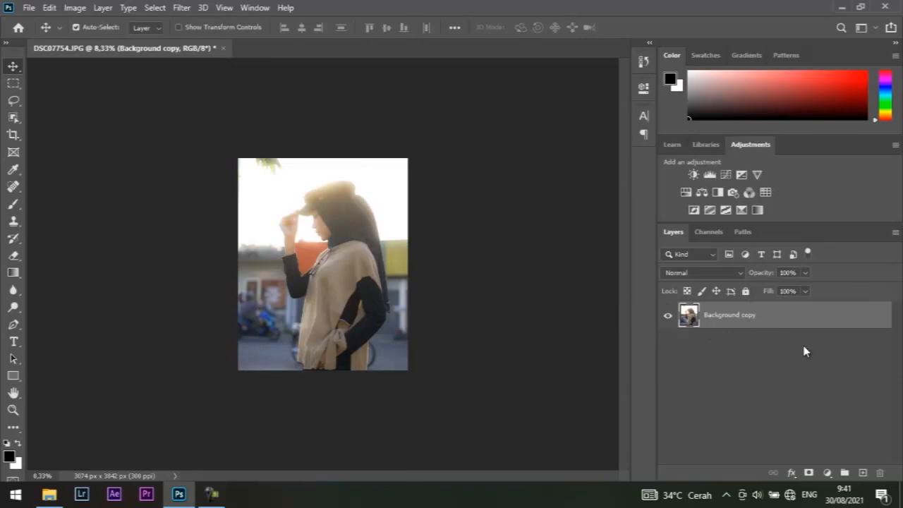
- Add a Levels adjustment layer with input levels 17, 1,08 and 225
{"action": "left_click_drag", "start_coordinate": [828, 329], "coordinate": [833, 333]}
{"action": "left_click", "coordinate": [827, 473]}
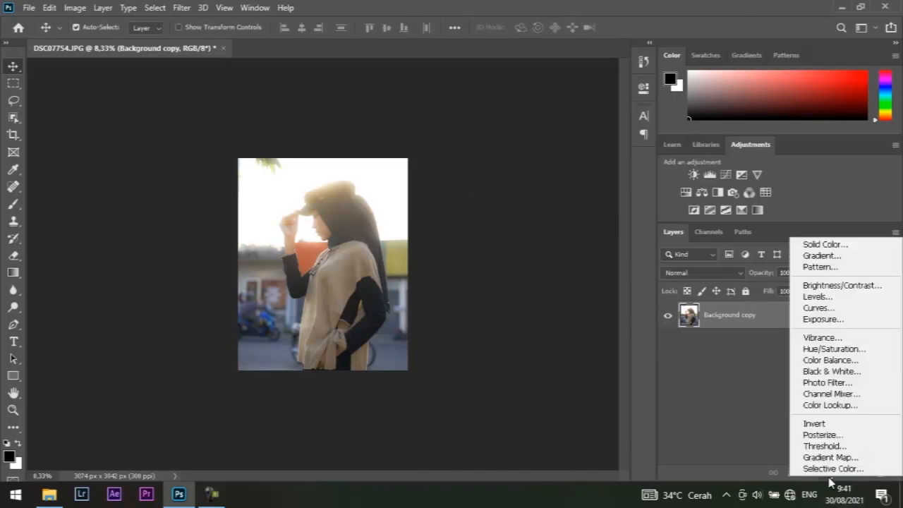
{"action": "left_click", "coordinate": [842, 297]}
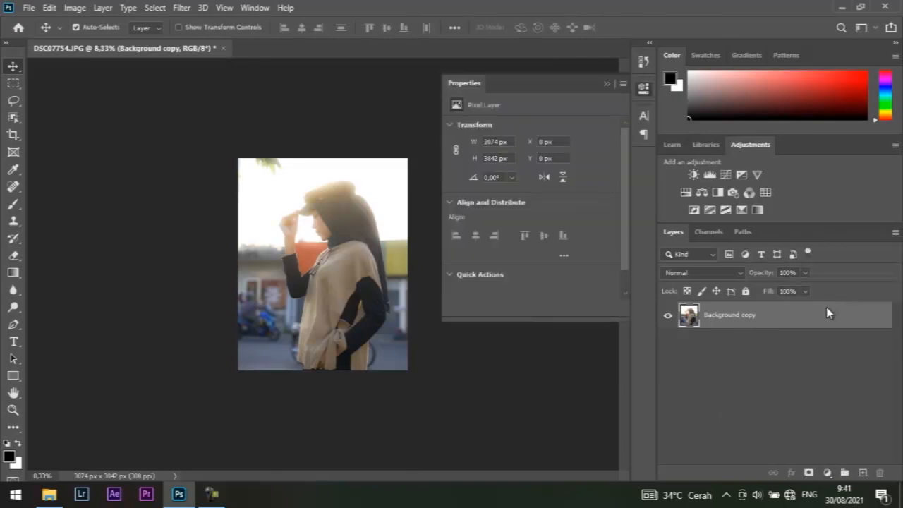
{"action": "mouse_move", "coordinate": [542, 225]}
{"action": "left_mouse_down"}
{"action": "mouse_move", "coordinate": [532, 227]}
{"action": "mouse_move", "coordinate": [551, 235]}
{"action": "left_mouse_up"}
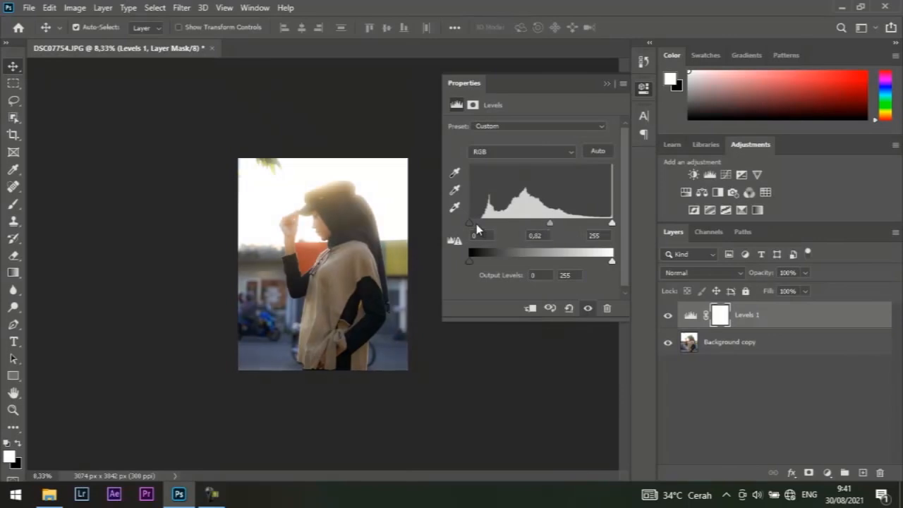
{"action": "left_click_drag", "start_coordinate": [609, 224], "coordinate": [596, 226]}
{"action": "left_click_drag", "start_coordinate": [540, 223], "coordinate": [551, 222]}
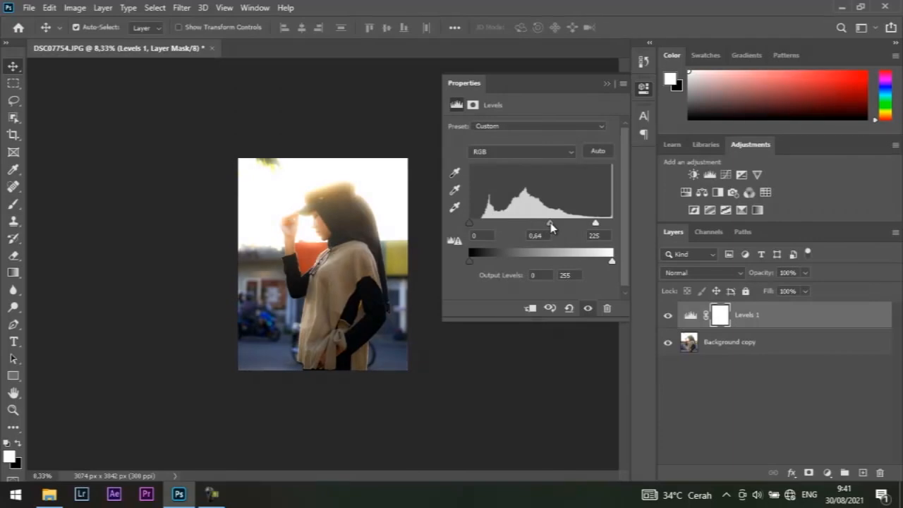
{"action": "left_click_drag", "start_coordinate": [471, 224], "coordinate": [479, 225]}
{"action": "left_click_drag", "start_coordinate": [554, 225], "coordinate": [534, 226]}
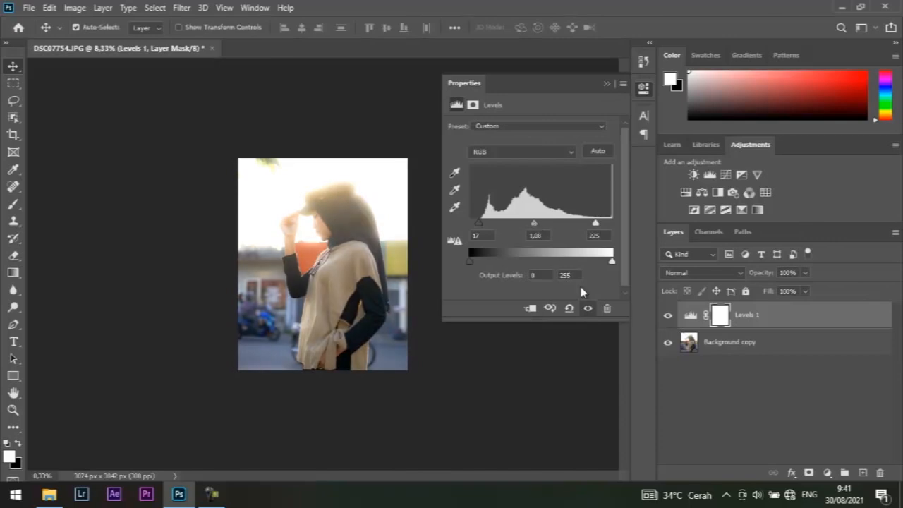
{"action": "left_click", "coordinate": [829, 473]}
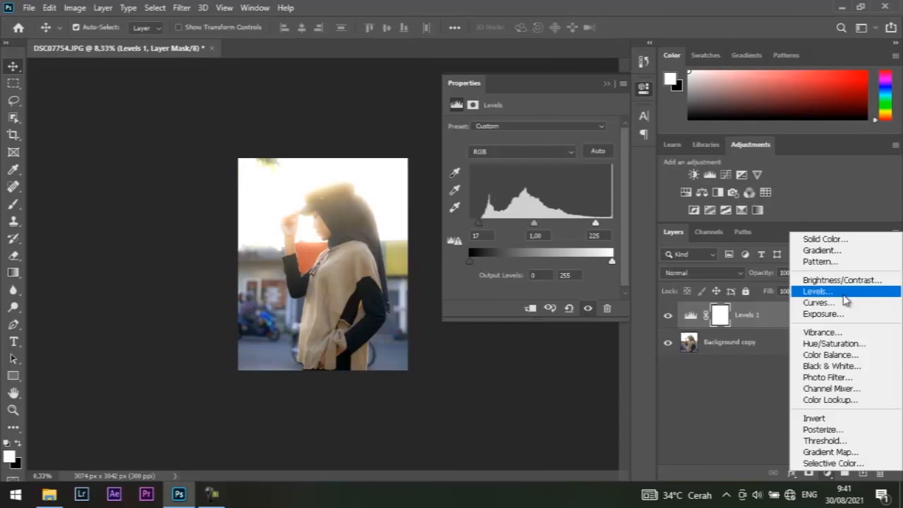
- Add a Hue/Saturation layer and drop Blues and Cyans saturation to -100
{"action": "left_click", "coordinate": [842, 344]}
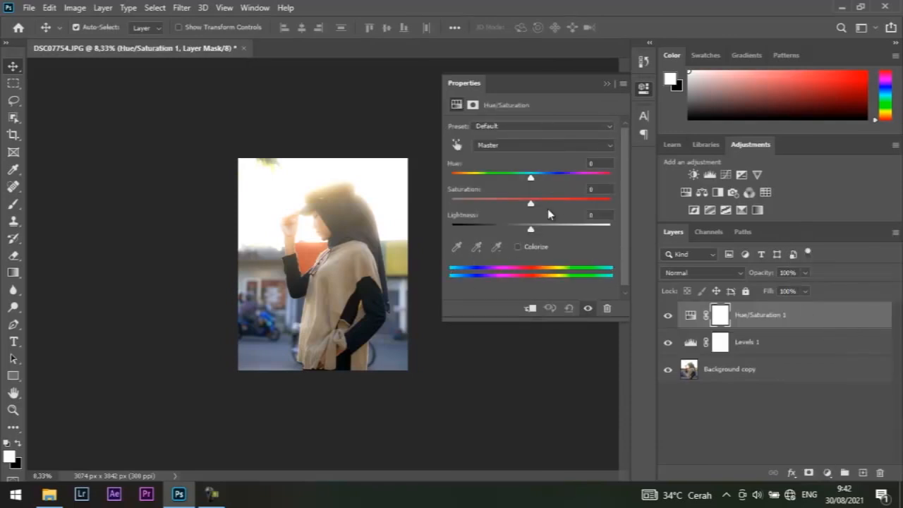
{"action": "left_click", "coordinate": [561, 145]}
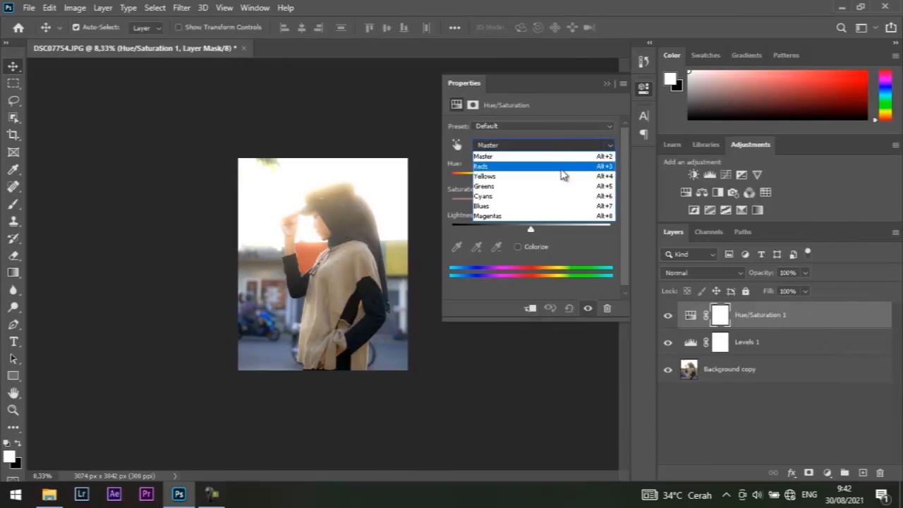
{"action": "left_click", "coordinate": [545, 206]}
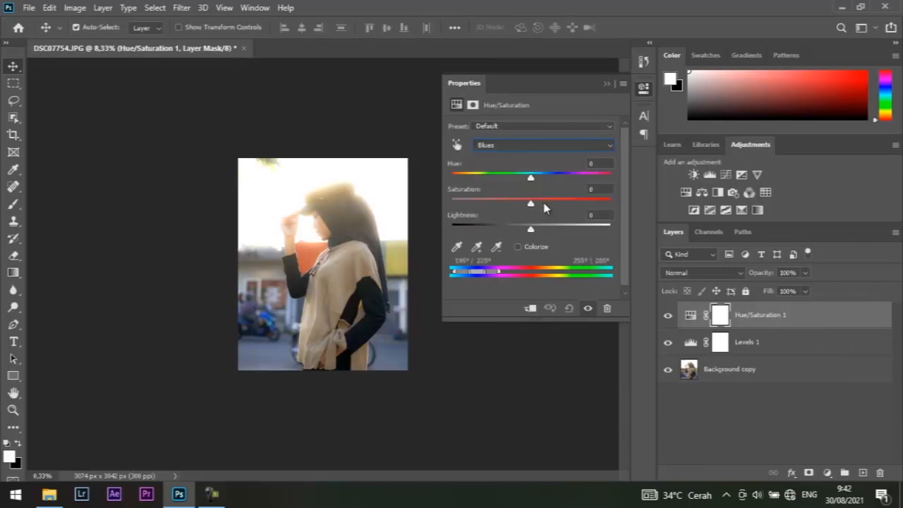
{"action": "left_click_drag", "start_coordinate": [531, 205], "coordinate": [431, 209]}
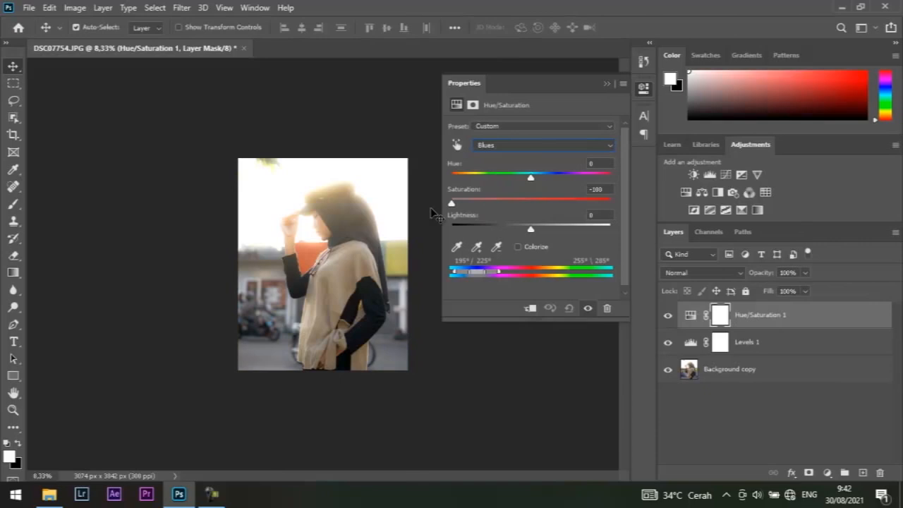
{"action": "left_click", "coordinate": [581, 145]}
{"action": "left_click", "coordinate": [563, 195]}
{"action": "left_click_drag", "start_coordinate": [450, 202], "coordinate": [454, 204]}
- Tweak the Yellows, then set Reds to Saturation -17 and Lightness +5
{"action": "left_click", "coordinate": [583, 148]}
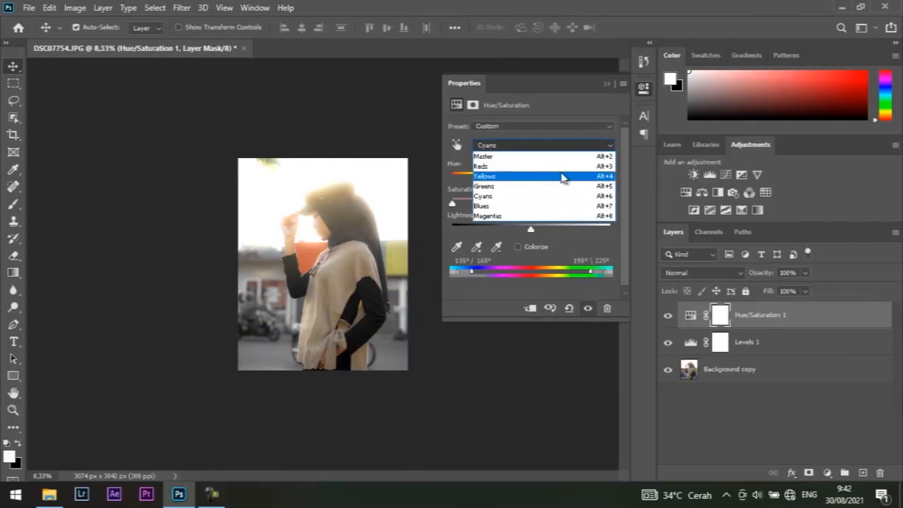
{"action": "left_click", "coordinate": [562, 176]}
{"action": "mouse_move", "coordinate": [529, 203]}
{"action": "left_mouse_down"}
{"action": "mouse_move", "coordinate": [457, 202]}
{"action": "mouse_move", "coordinate": [556, 214]}
{"action": "mouse_move", "coordinate": [542, 205]}
{"action": "left_mouse_up"}
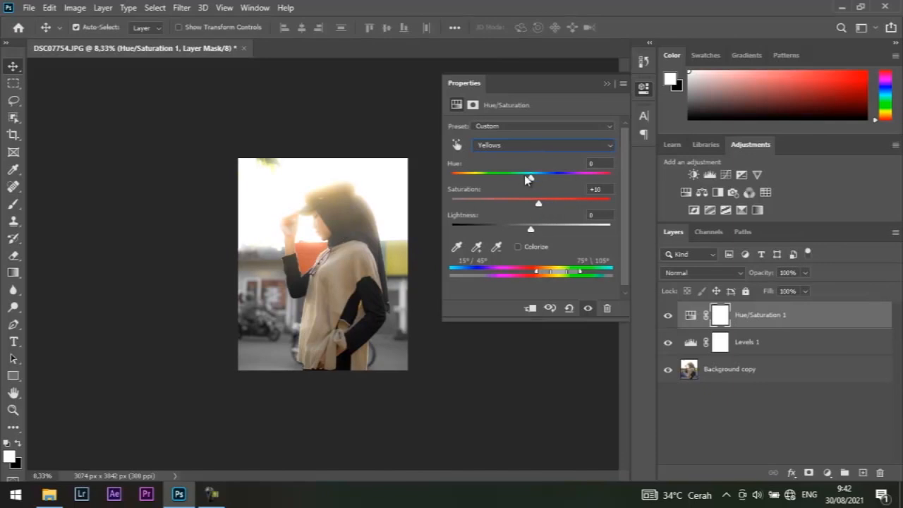
{"action": "mouse_move", "coordinate": [531, 180]}
{"action": "left_mouse_down"}
{"action": "mouse_move", "coordinate": [466, 179]}
{"action": "mouse_move", "coordinate": [535, 180]}
{"action": "left_mouse_up"}
{"action": "left_click", "coordinate": [564, 150]}
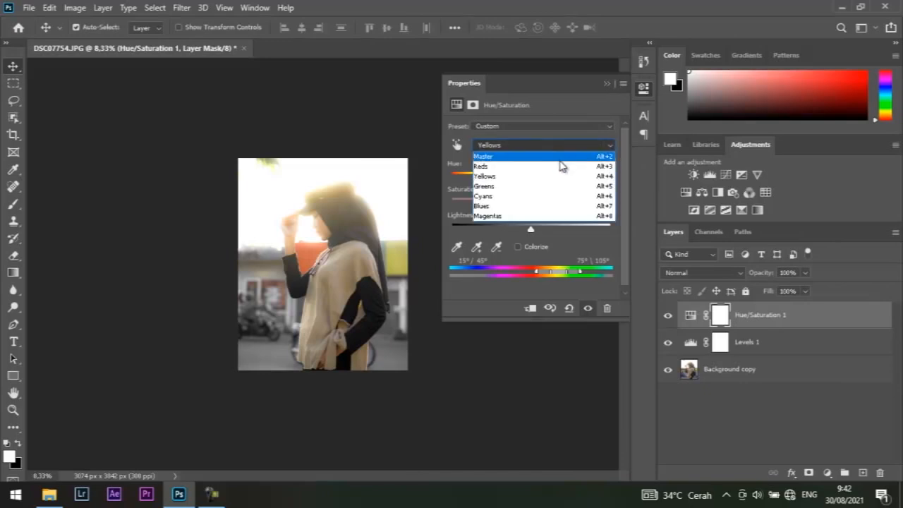
{"action": "left_click", "coordinate": [559, 167]}
{"action": "left_click_drag", "start_coordinate": [529, 204], "coordinate": [510, 206]}
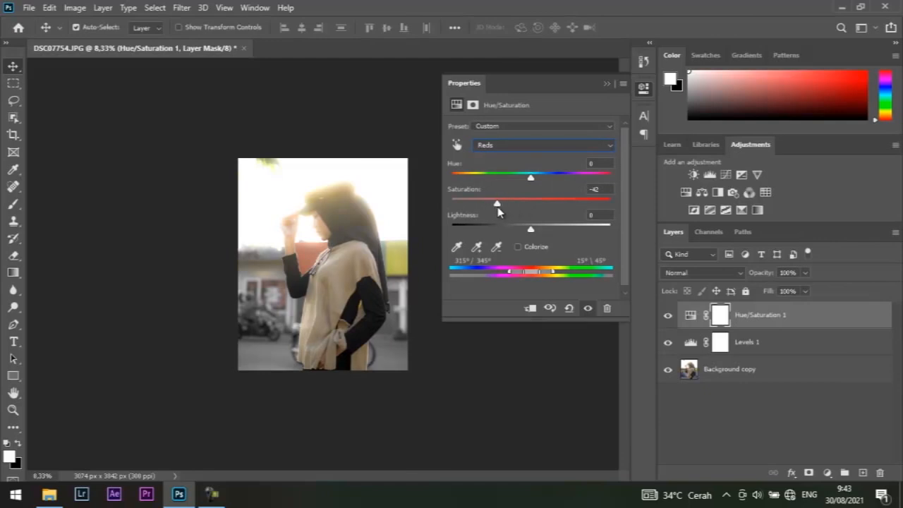
{"action": "mouse_move", "coordinate": [503, 214]}
{"action": "left_mouse_down"}
{"action": "mouse_move", "coordinate": [456, 222]}
{"action": "mouse_move", "coordinate": [522, 210]}
{"action": "mouse_move", "coordinate": [512, 233]}
{"action": "mouse_move", "coordinate": [468, 236]}
{"action": "mouse_move", "coordinate": [535, 233]}
{"action": "mouse_move", "coordinate": [517, 205]}
{"action": "left_mouse_up"}
{"action": "left_click", "coordinate": [606, 84]}
- Add a Curves layer: raise the highlights, lower a shadow point, and lift the black point
{"action": "left_click", "coordinate": [828, 473]}
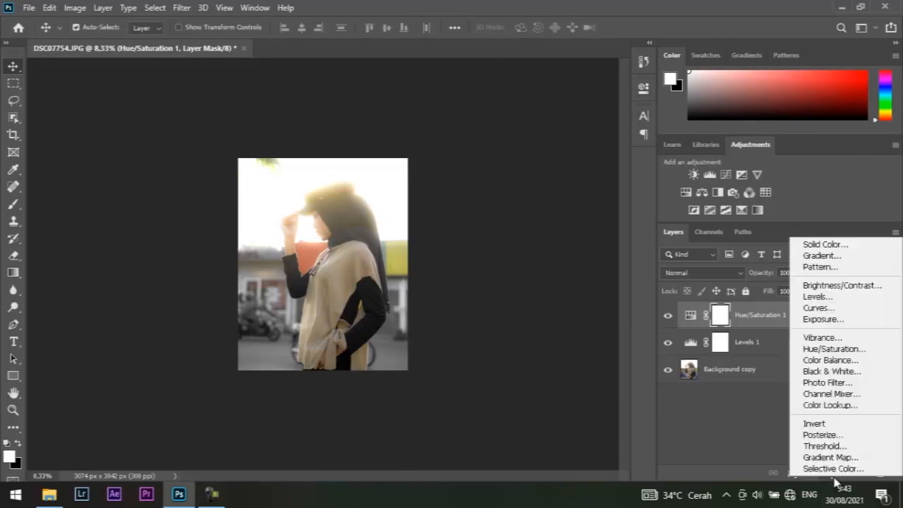
{"action": "left_click", "coordinate": [860, 310]}
{"action": "left_click_drag", "start_coordinate": [583, 187], "coordinate": [576, 180]}
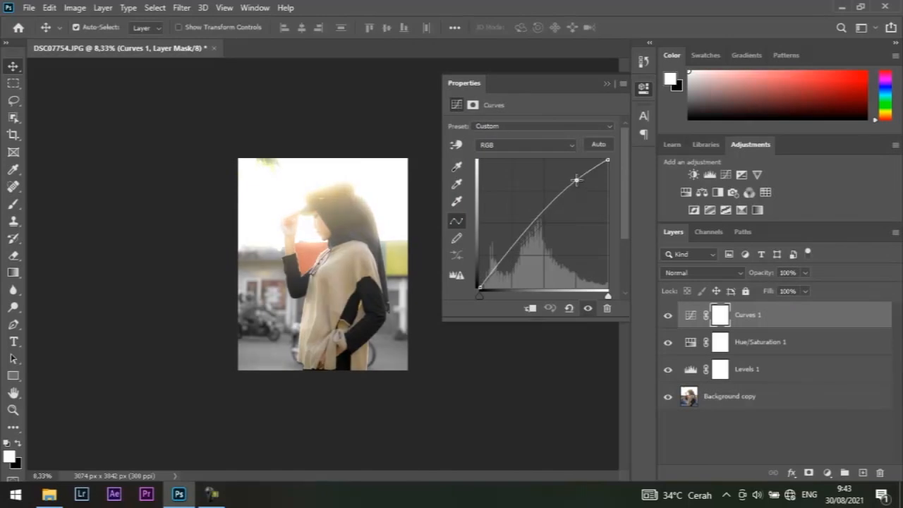
{"action": "left_click", "coordinate": [498, 260]}
{"action": "left_click_drag", "start_coordinate": [498, 259], "coordinate": [501, 270]}
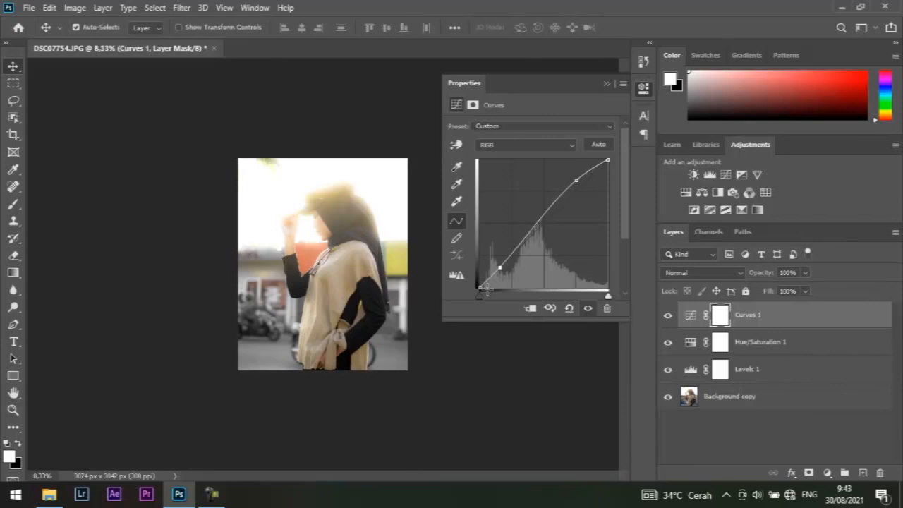
{"action": "left_click_drag", "start_coordinate": [479, 286], "coordinate": [473, 276]}
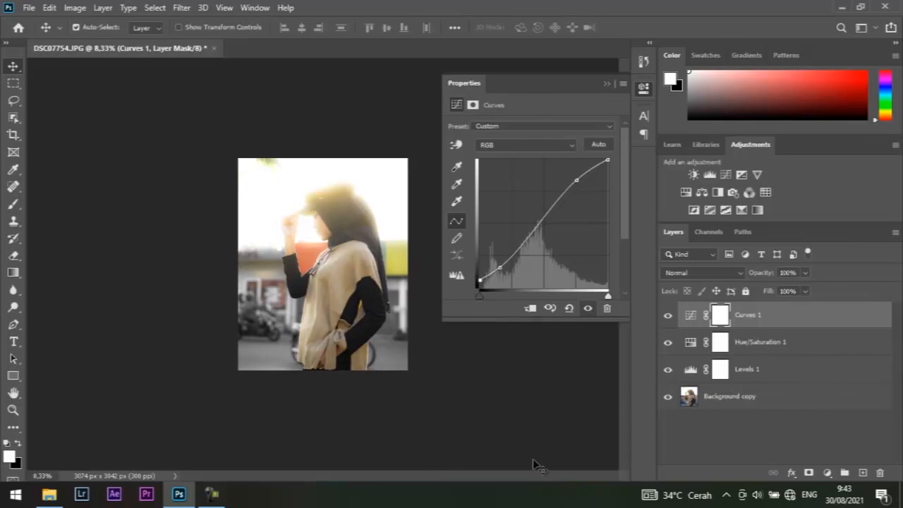
- In File Explorer, browse to the E:\png\TITLE folder
{"action": "left_click", "coordinate": [606, 86]}
{"action": "left_click", "coordinate": [59, 503]}
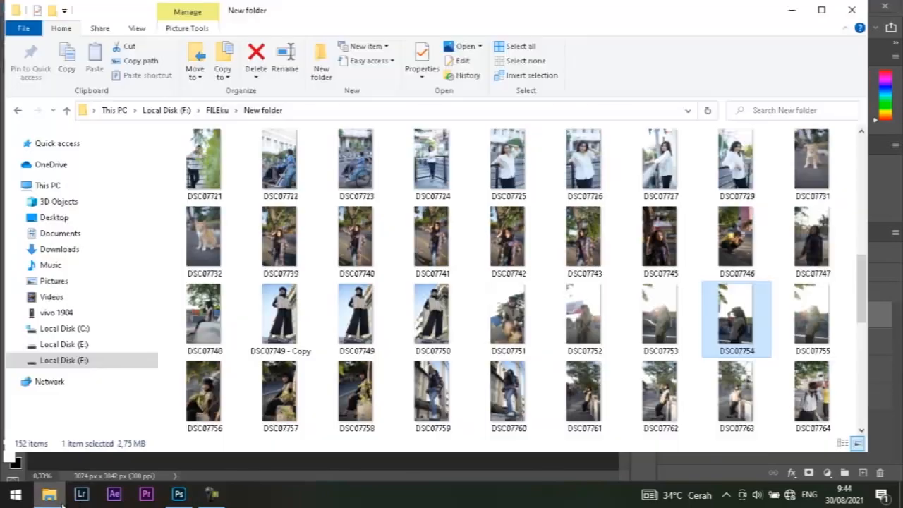
{"action": "left_click", "coordinate": [62, 345]}
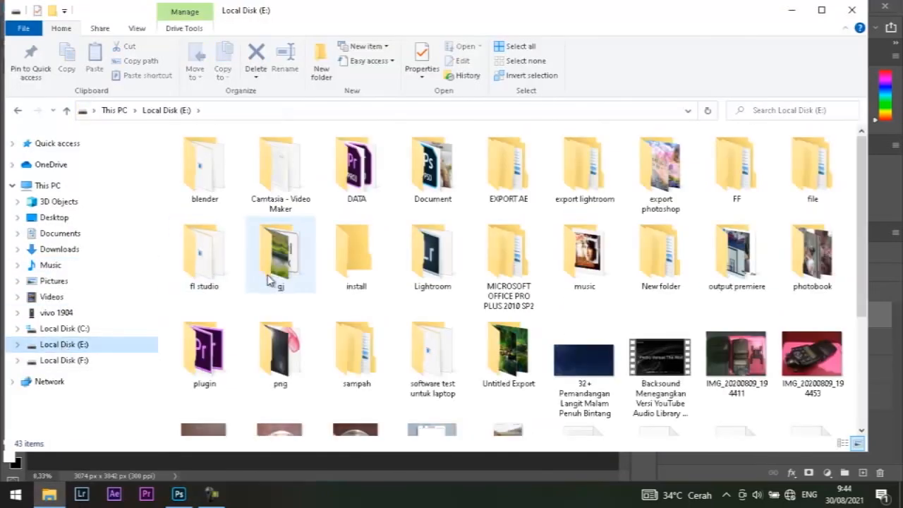
{"action": "double_click", "coordinate": [280, 342]}
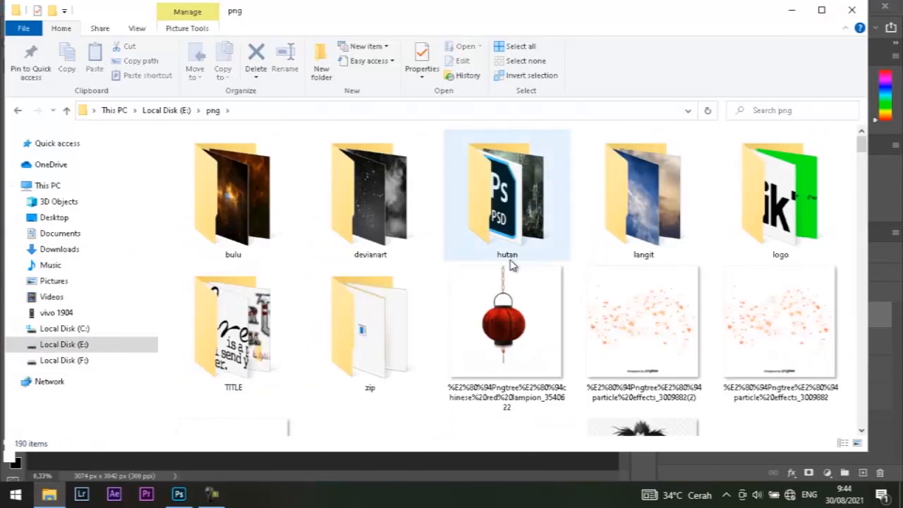
{"action": "scroll", "coordinate": [511, 264], "scroll_direction": "down", "scroll_amount": 5}
{"action": "scroll", "coordinate": [423, 254], "scroll_direction": "up", "scroll_amount": 4}
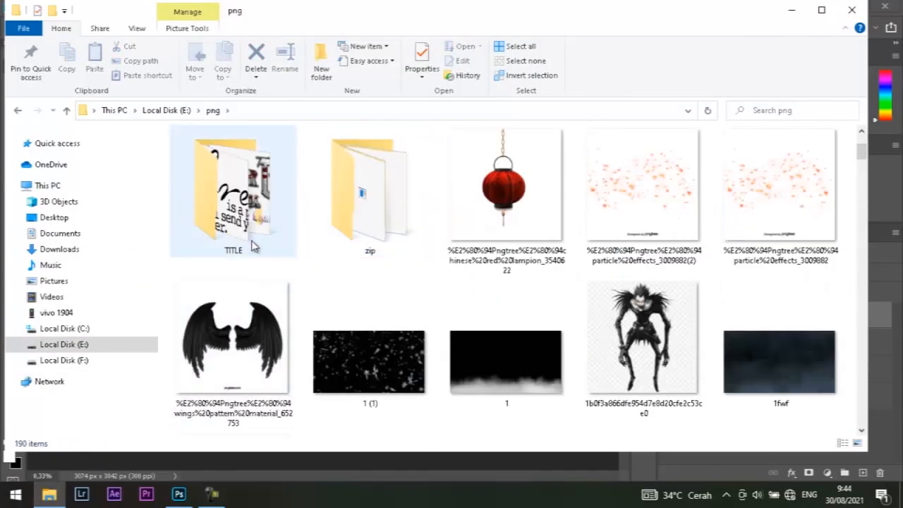
{"action": "double_click", "coordinate": [232, 212]}
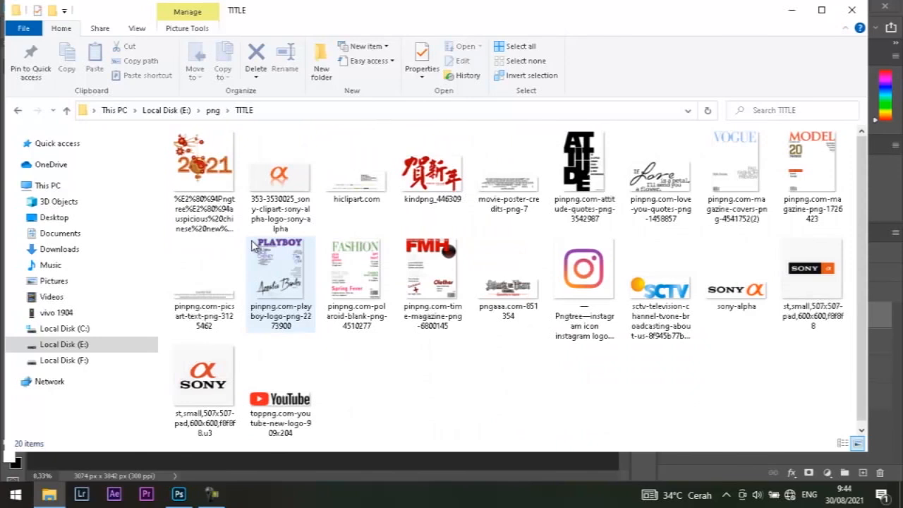
- From Downloads, drag the black-and-white VOGUE text image into Photoshop
{"action": "left_click", "coordinate": [72, 236]}
{"action": "left_click", "coordinate": [70, 249]}
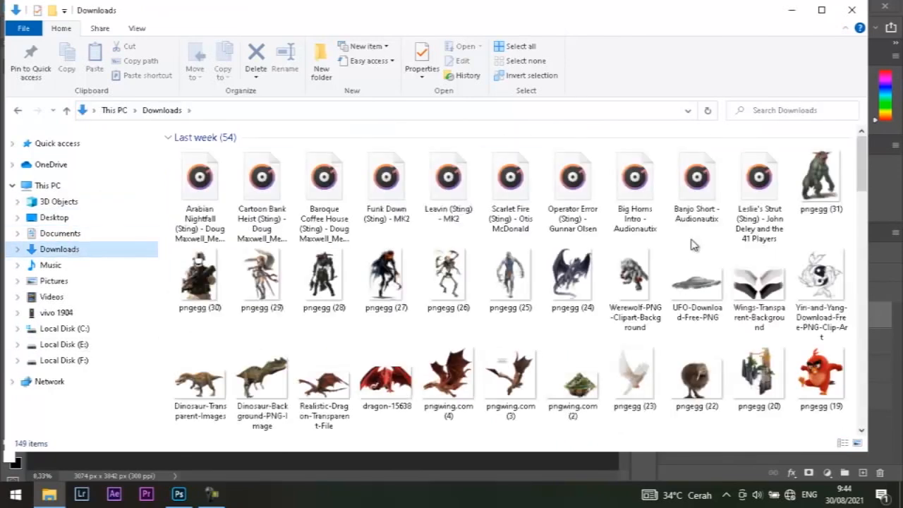
{"action": "scroll", "coordinate": [695, 251], "scroll_direction": "down", "scroll_amount": 3}
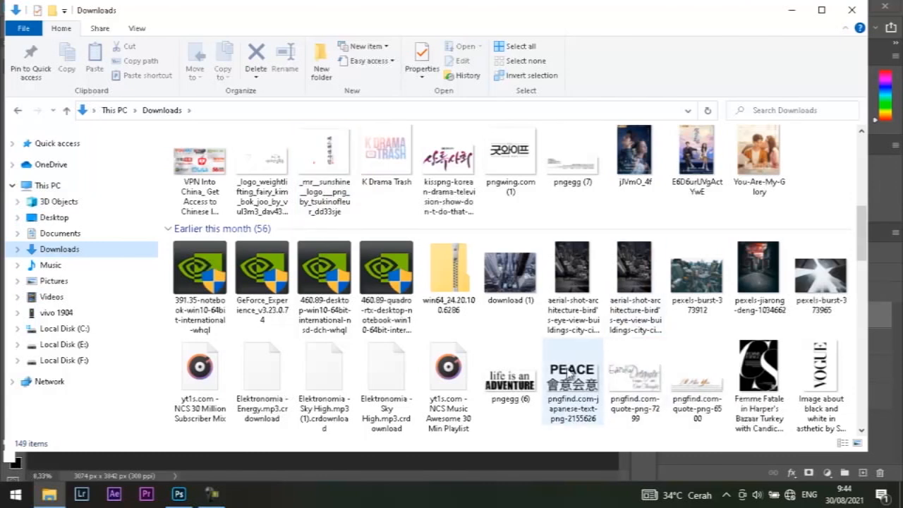
{"action": "left_click", "coordinate": [826, 367]}
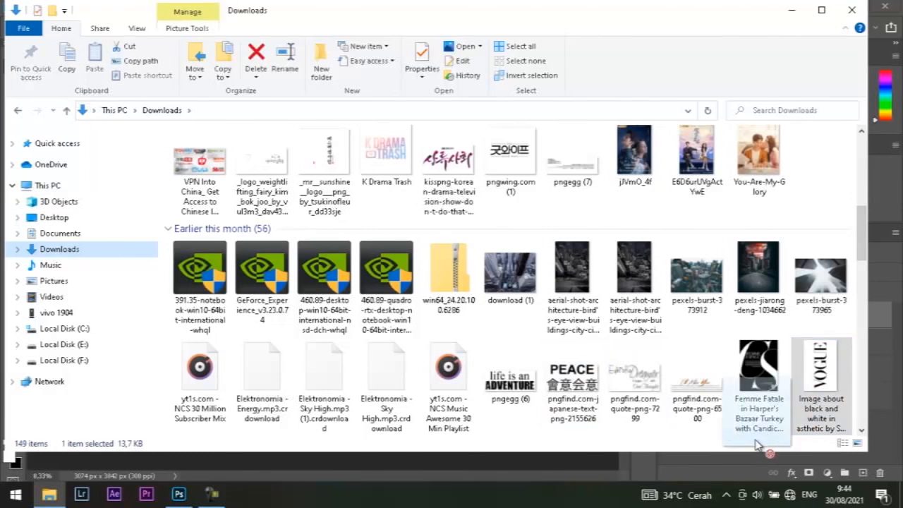
{"action": "left_click_drag", "start_coordinate": [433, 443], "coordinate": [279, 319]}
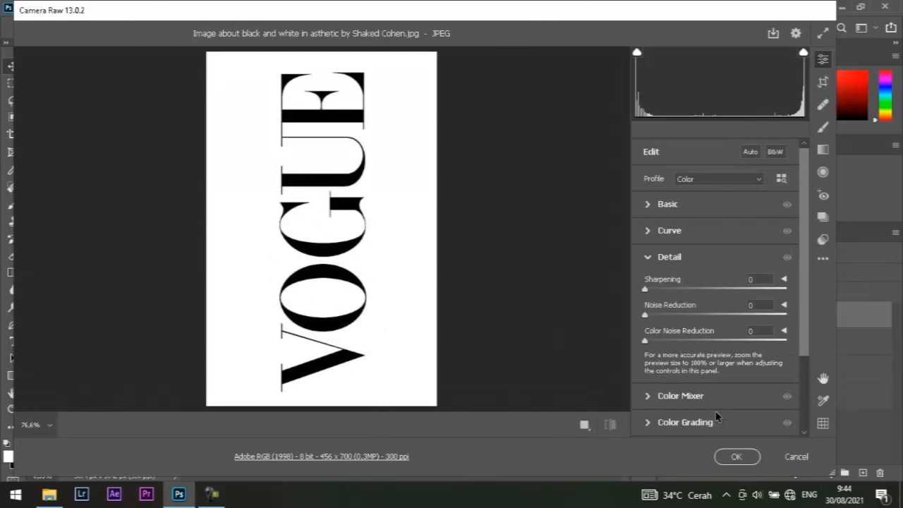
- Place the VOGUE image, enlarge it and stretch it top to bottom along the photo's left edge
{"action": "left_click", "coordinate": [736, 457]}
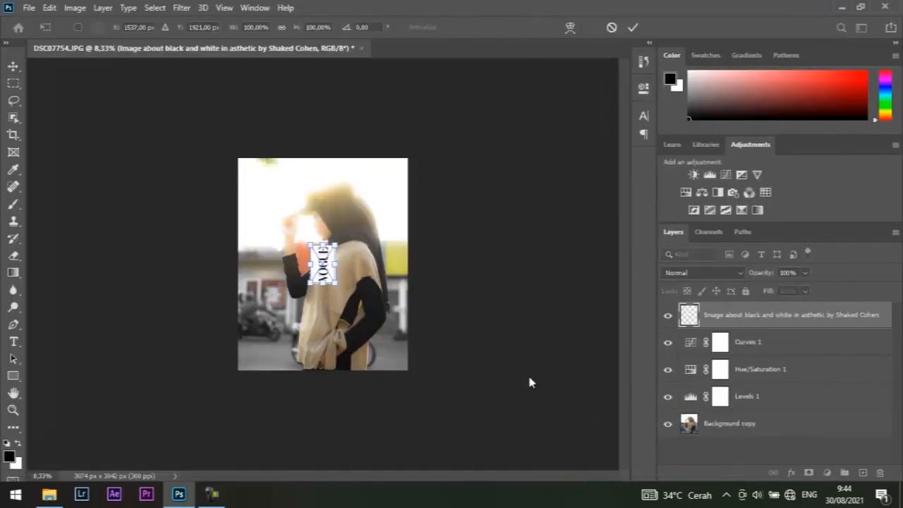
{"action": "left_click_drag", "start_coordinate": [337, 283], "coordinate": [376, 337]}
{"action": "left_click_drag", "start_coordinate": [342, 275], "coordinate": [266, 252]}
{"action": "left_click_drag", "start_coordinate": [274, 217], "coordinate": [274, 161]}
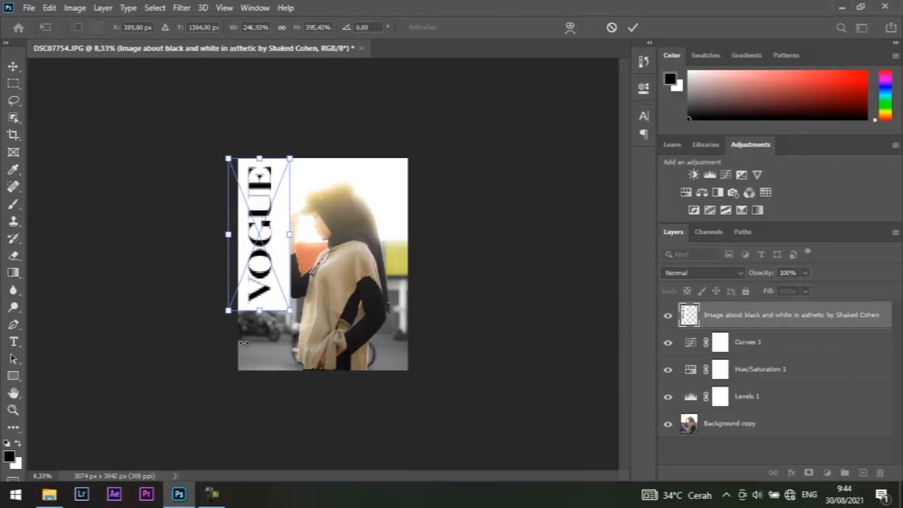
{"action": "left_click_drag", "start_coordinate": [259, 317], "coordinate": [258, 375]}
- Try Screen blending, then commit the transform and set the VOGUE layer to Linear Burn
{"action": "left_click", "coordinate": [695, 273]}
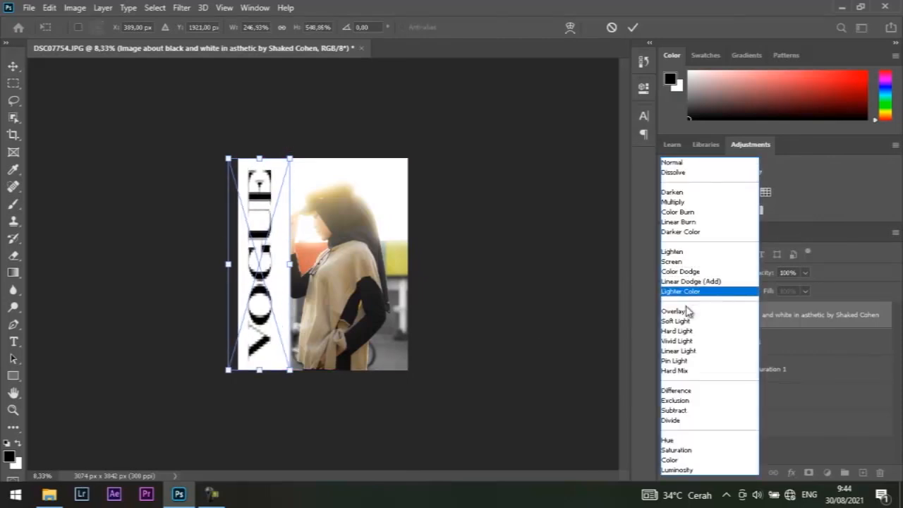
{"action": "left_click", "coordinate": [691, 263]}
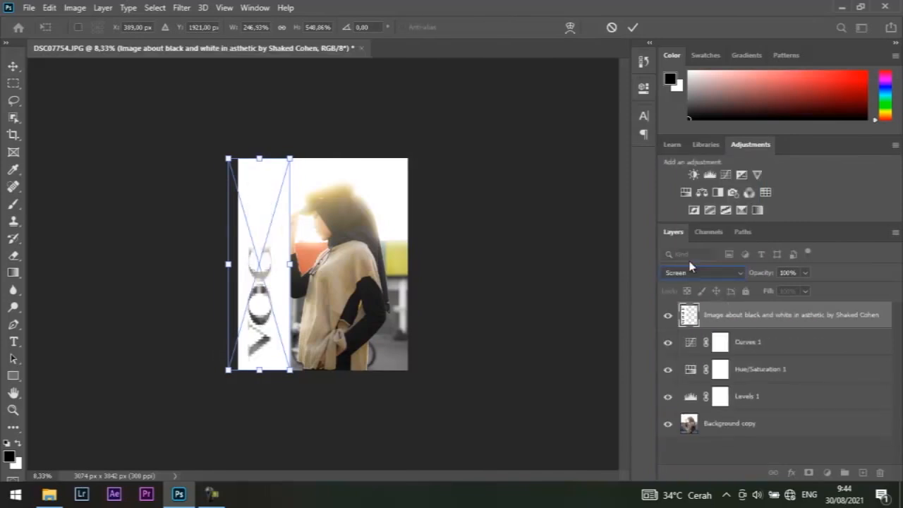
{"action": "scroll", "coordinate": [691, 273], "scroll_direction": "down", "scroll_amount": 10}
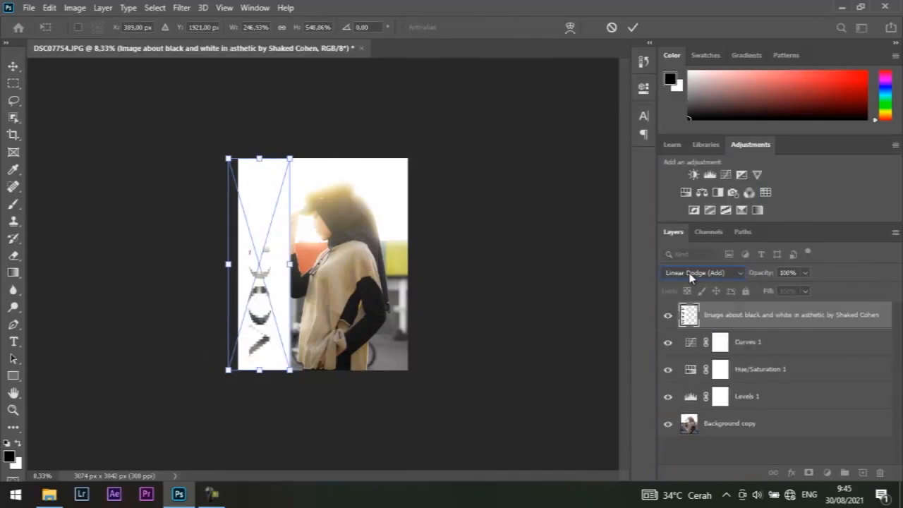
{"action": "scroll", "coordinate": [691, 273], "scroll_direction": "down", "scroll_amount": 4}
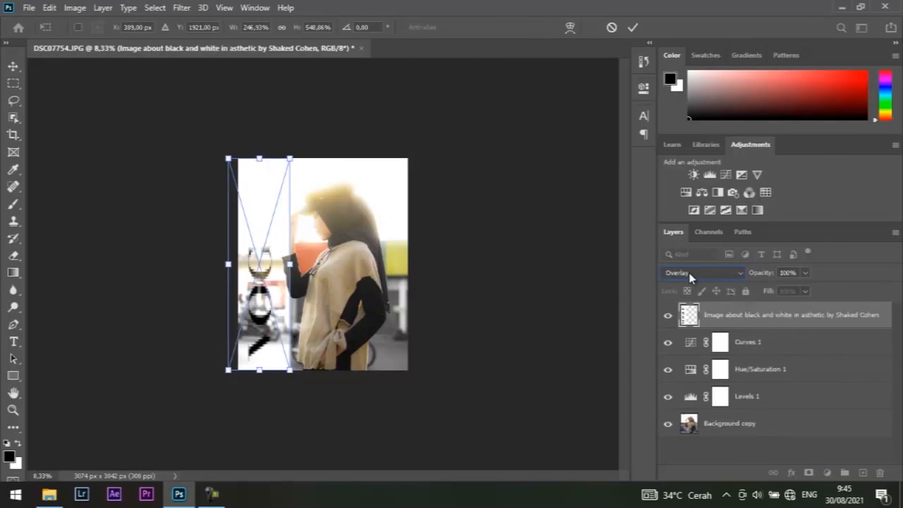
{"action": "scroll", "coordinate": [691, 273], "scroll_direction": "up", "scroll_amount": 14}
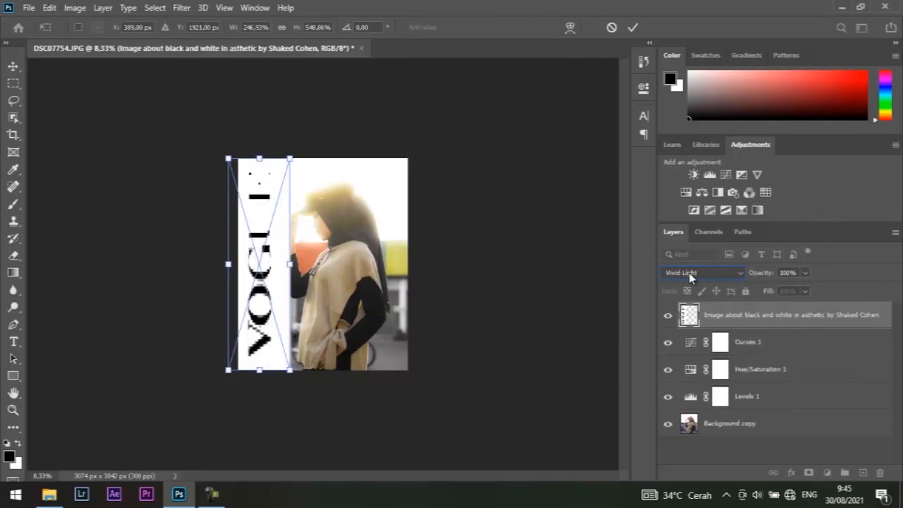
{"action": "scroll", "coordinate": [691, 278], "scroll_direction": "down", "scroll_amount": 20}
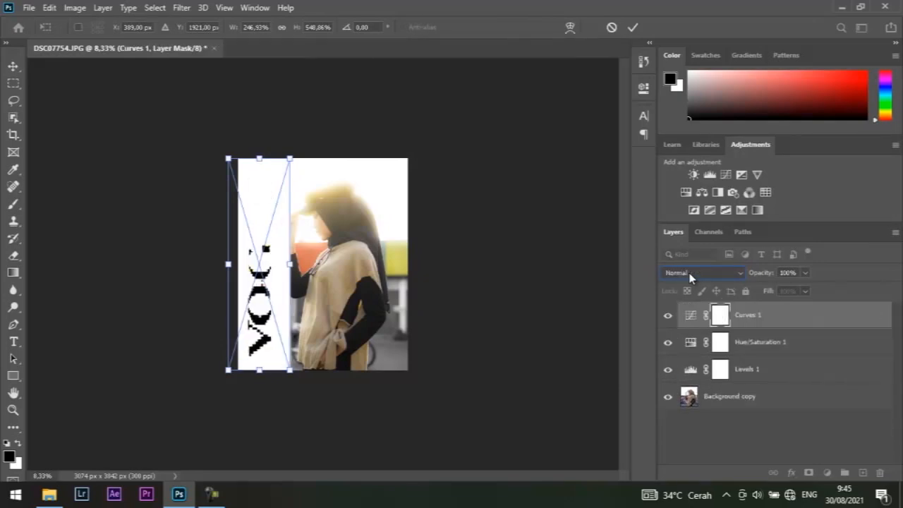
{"action": "scroll", "coordinate": [691, 277], "scroll_direction": "up", "scroll_amount": 1}
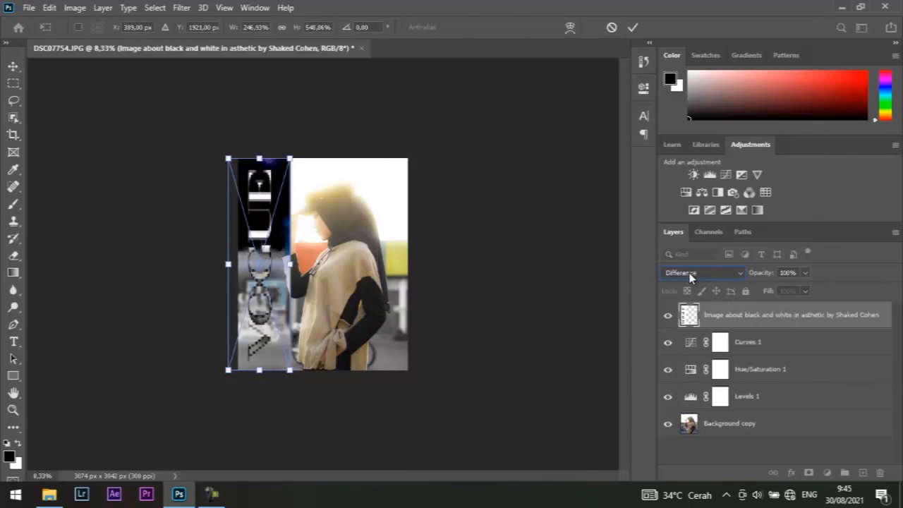
{"action": "scroll", "coordinate": [691, 278], "scroll_direction": "up", "scroll_amount": 1}
{"action": "scroll", "coordinate": [691, 277], "scroll_direction": "down", "scroll_amount": 1}
{"action": "left_click", "coordinate": [9, 71]}
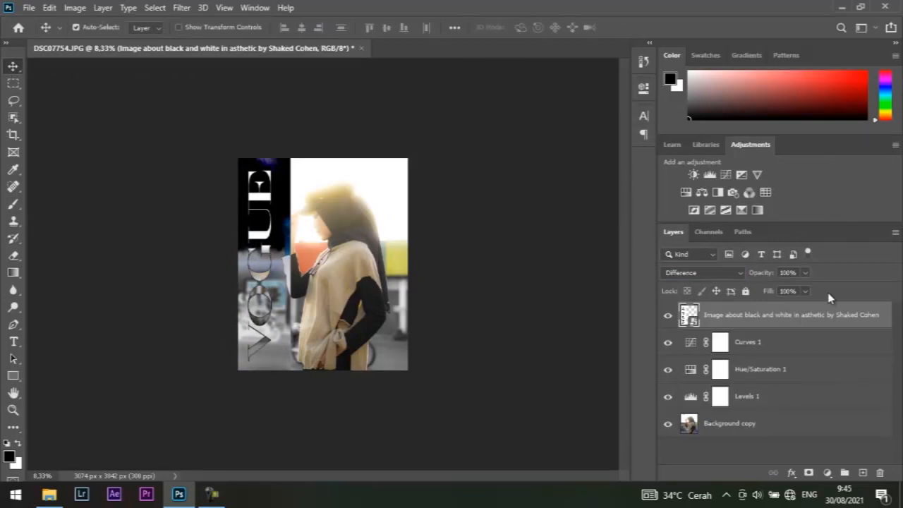
{"action": "left_click", "coordinate": [739, 273]}
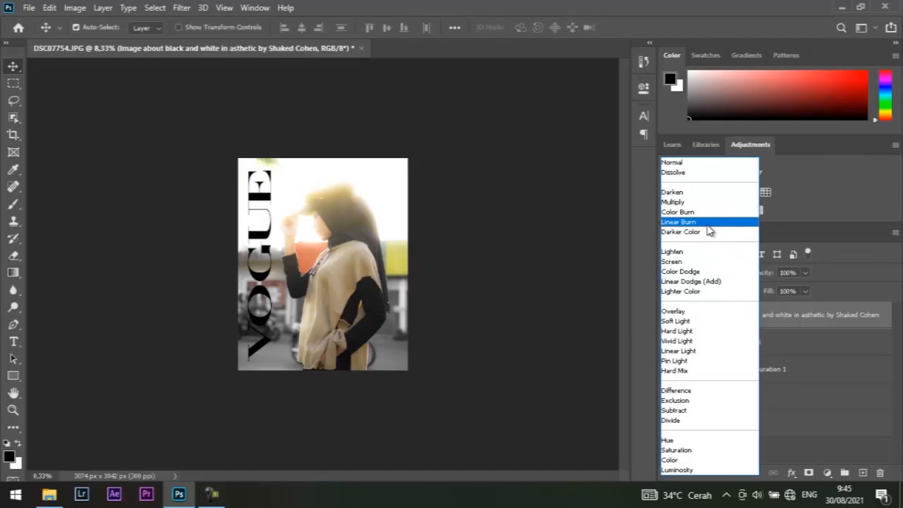
{"action": "left_click", "coordinate": [707, 225]}
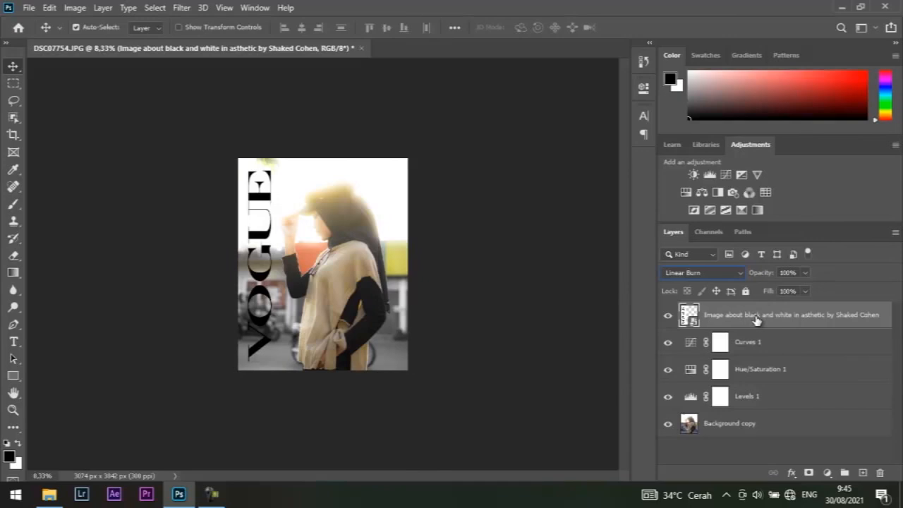
- Apply Exposure +0,24, Offset +0,2391 and Gamma 1,51 to the VOGUE layer
{"action": "left_click", "coordinate": [50, 9]}
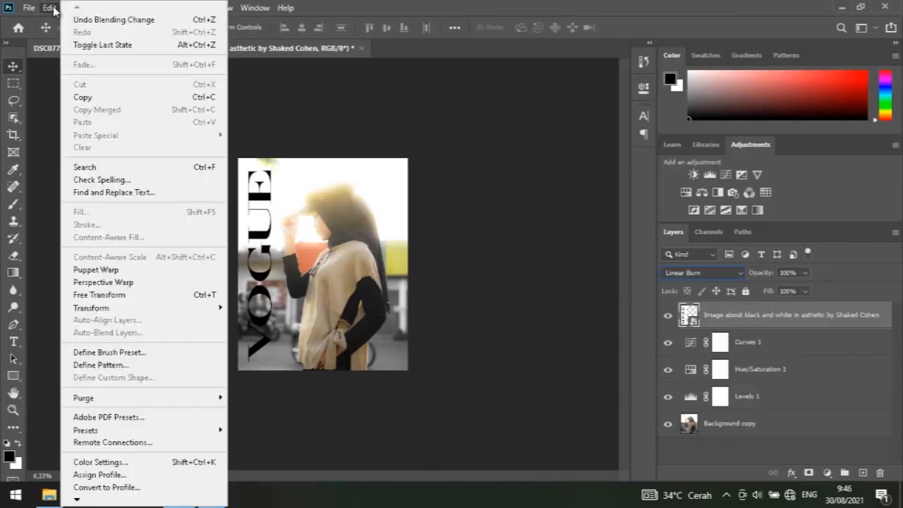
{"action": "left_click", "coordinate": [54, 9]}
{"action": "left_click", "coordinate": [51, 8]}
{"action": "left_click", "coordinate": [74, 8]}
{"action": "mouse_move", "coordinate": [105, 44]}
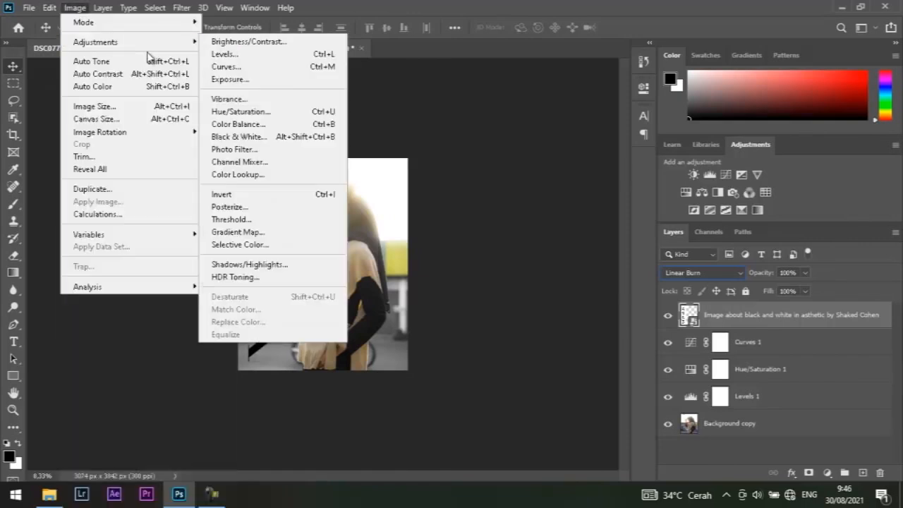
{"action": "left_click", "coordinate": [302, 79]}
{"action": "mouse_move", "coordinate": [412, 166]}
{"action": "left_mouse_down"}
{"action": "mouse_move", "coordinate": [463, 166]}
{"action": "mouse_move", "coordinate": [328, 166]}
{"action": "mouse_move", "coordinate": [479, 174]}
{"action": "mouse_move", "coordinate": [408, 172]}
{"action": "left_mouse_up"}
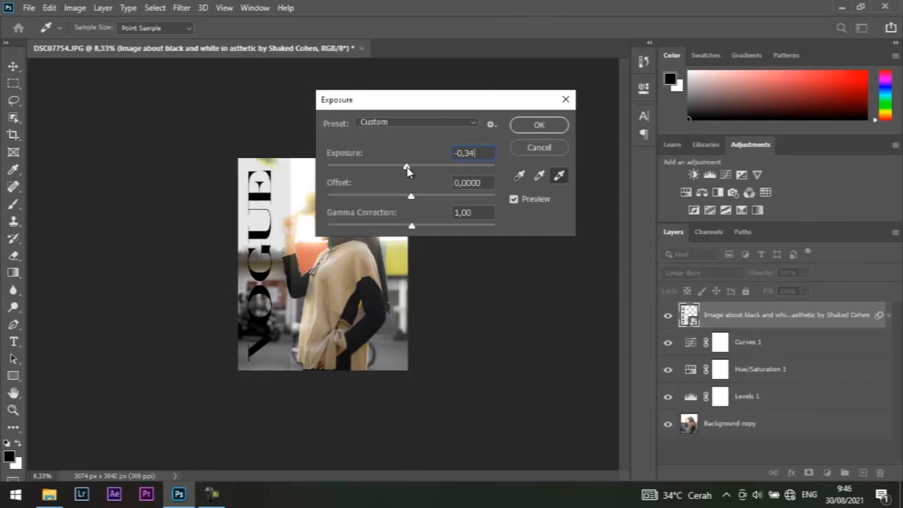
{"action": "left_click_drag", "start_coordinate": [408, 171], "coordinate": [388, 228]}
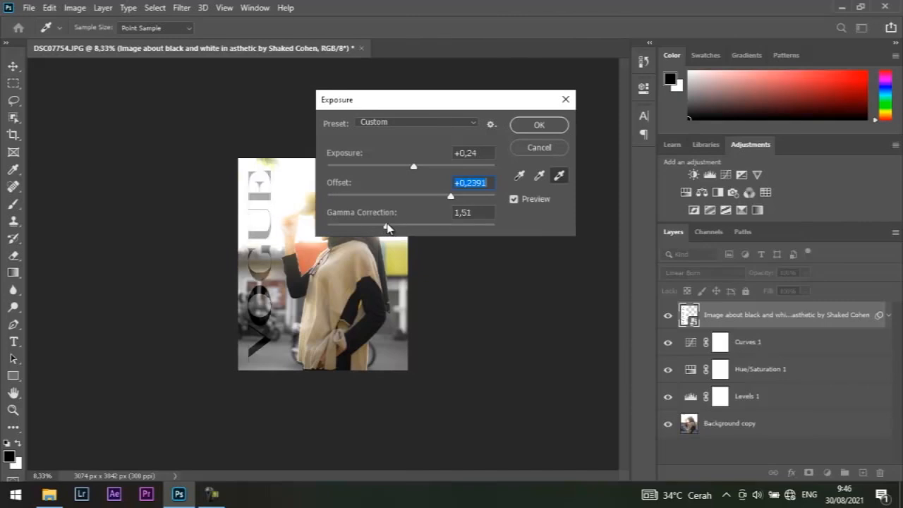
{"action": "left_click_drag", "start_coordinate": [387, 228], "coordinate": [384, 226]}
{"action": "left_click", "coordinate": [543, 124]}
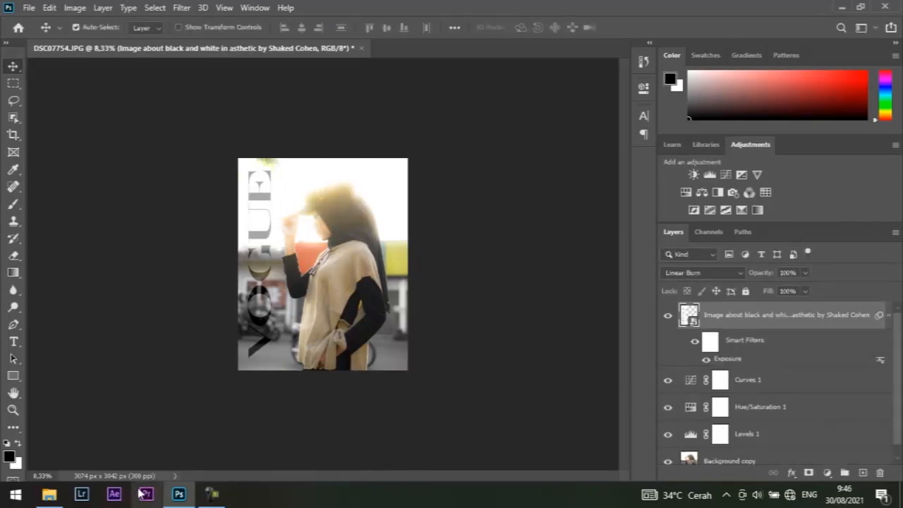
- Find the pngegg PNG in the Downloads folder and drag it into Photoshop
{"action": "left_click", "coordinate": [48, 494]}
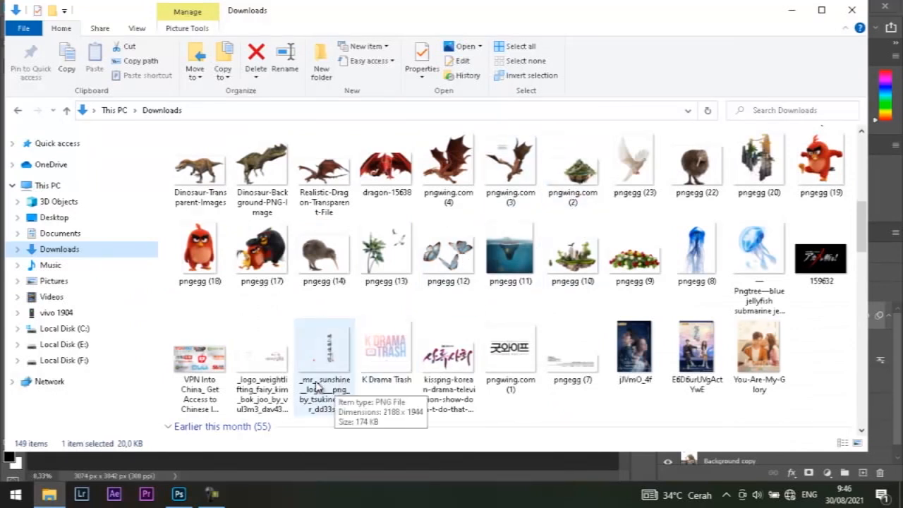
{"action": "scroll", "coordinate": [509, 349], "scroll_direction": "up", "scroll_amount": 3}
{"action": "scroll", "coordinate": [510, 349], "scroll_direction": "down", "scroll_amount": 3}
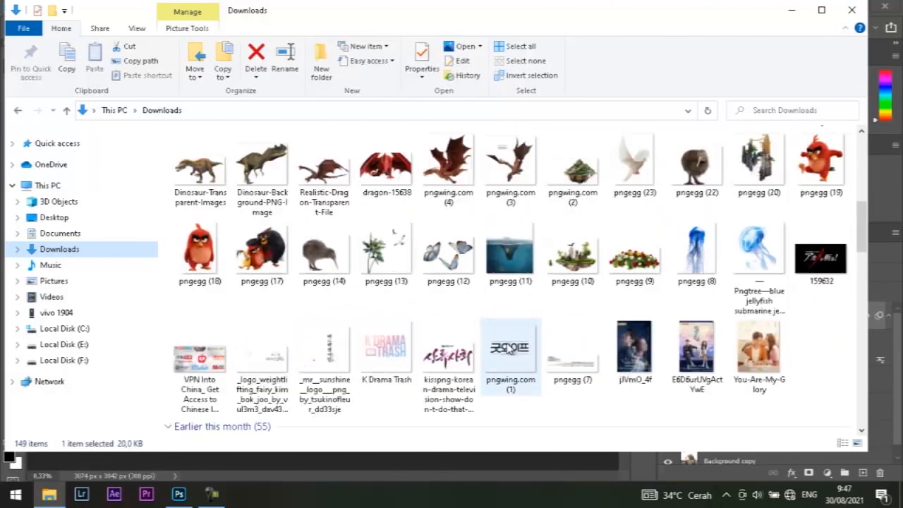
{"action": "scroll", "coordinate": [509, 349], "scroll_direction": "down", "scroll_amount": 3}
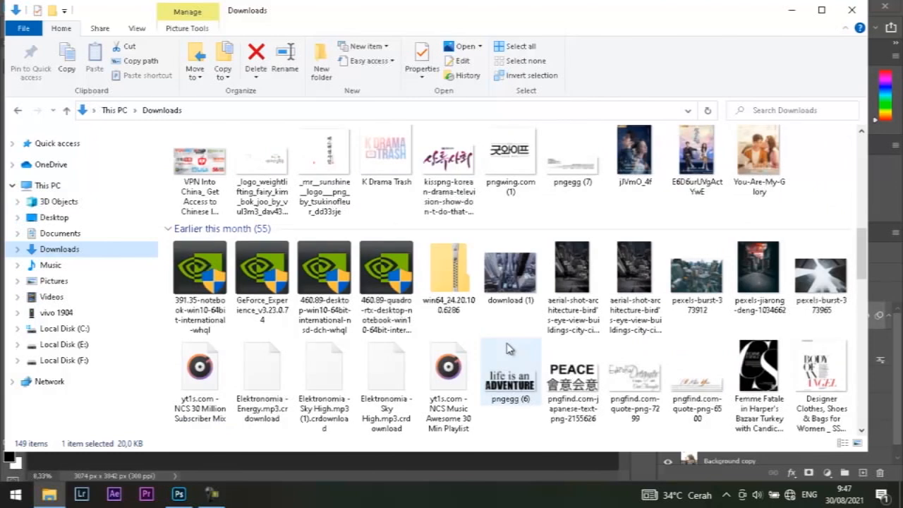
{"action": "scroll", "coordinate": [510, 349], "scroll_direction": "down", "scroll_amount": 3}
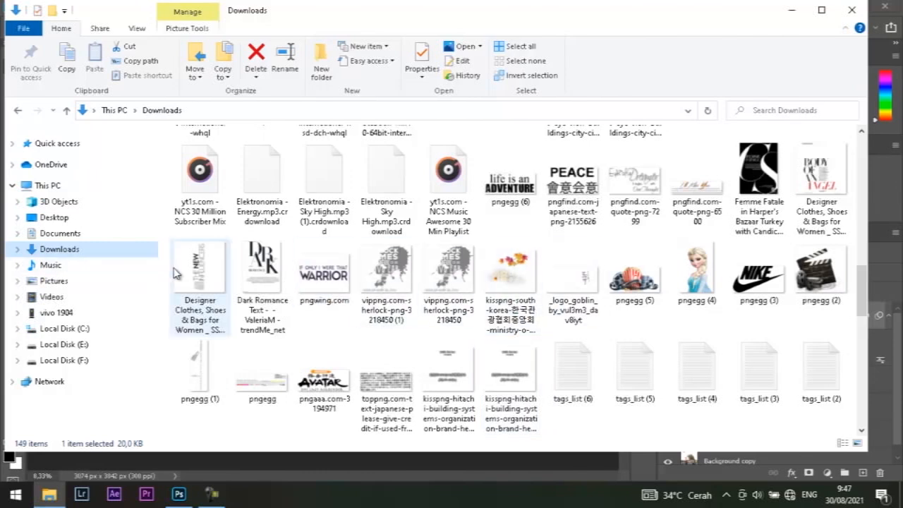
{"action": "scroll", "coordinate": [242, 305], "scroll_direction": "down", "scroll_amount": 2}
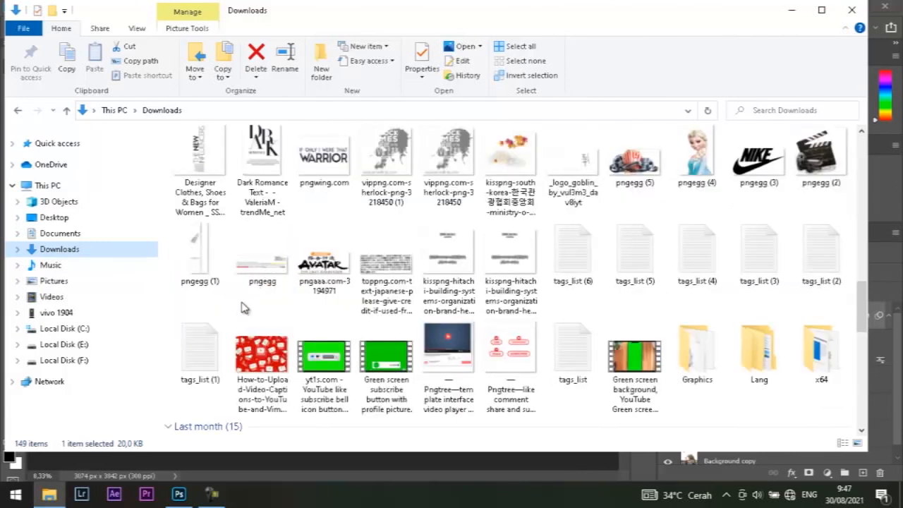
{"action": "left_click", "coordinate": [258, 250]}
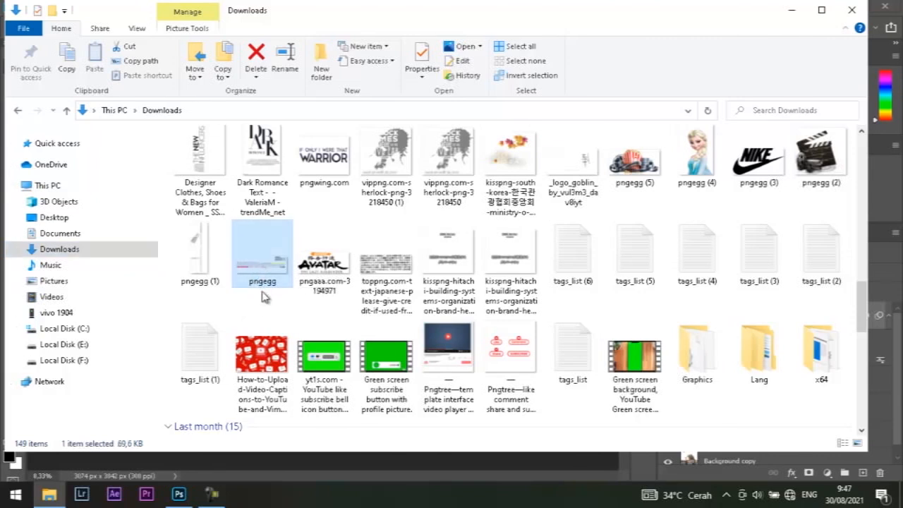
{"action": "left_click", "coordinate": [249, 244]}
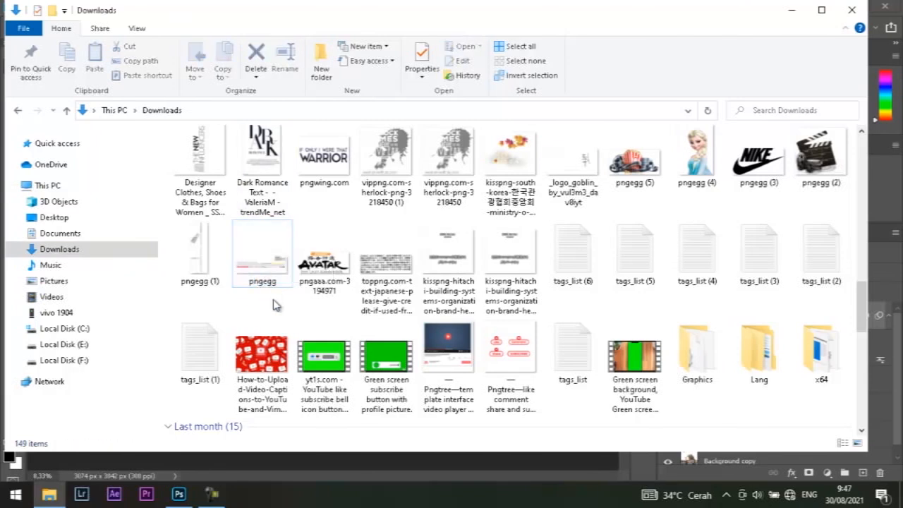
{"action": "left_click_drag", "start_coordinate": [261, 263], "coordinate": [326, 337]}
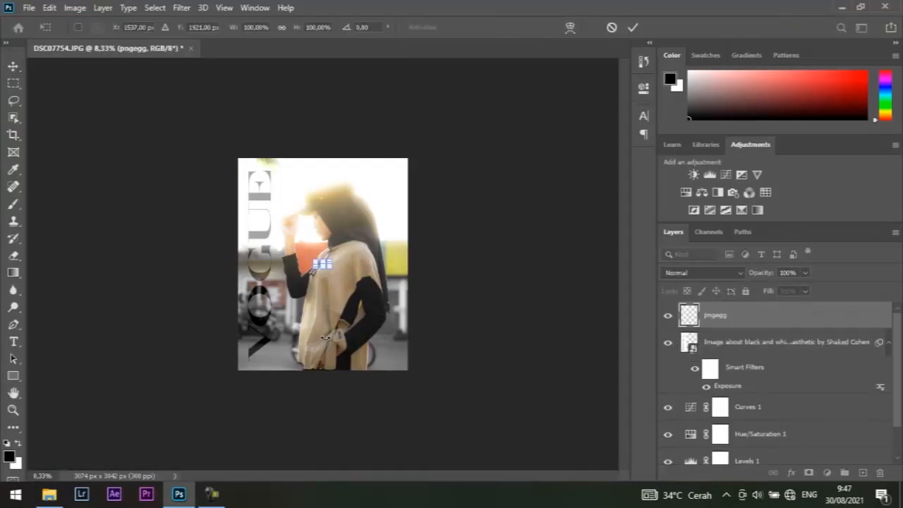
- Scale the pngegg graphic to span the portrait's width at the bottom centre and commit it
{"action": "left_click_drag", "start_coordinate": [329, 270], "coordinate": [394, 339]}
{"action": "left_click_drag", "start_coordinate": [376, 309], "coordinate": [318, 317]}
{"action": "left_click_drag", "start_coordinate": [362, 292], "coordinate": [399, 281]}
{"action": "left_click_drag", "start_coordinate": [343, 307], "coordinate": [342, 322]}
{"action": "left_click_drag", "start_coordinate": [396, 296], "coordinate": [403, 293]}
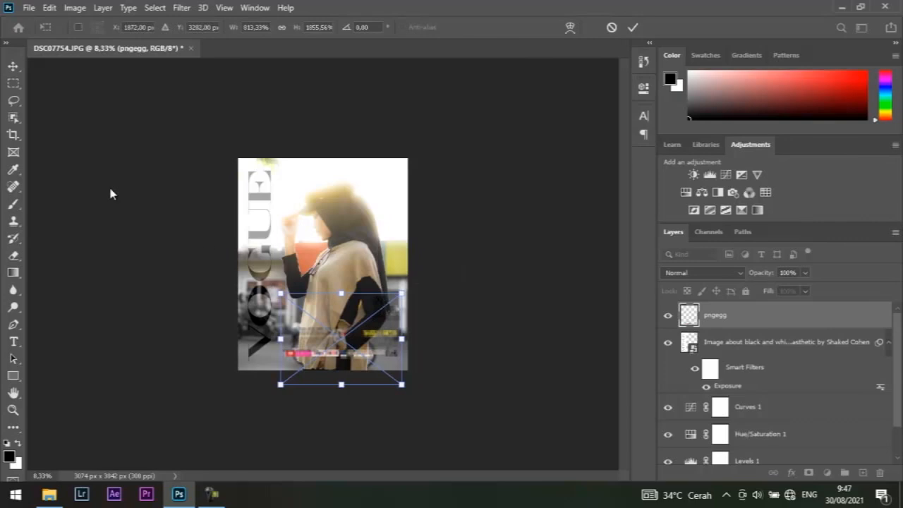
{"action": "left_click", "coordinate": [10, 70]}
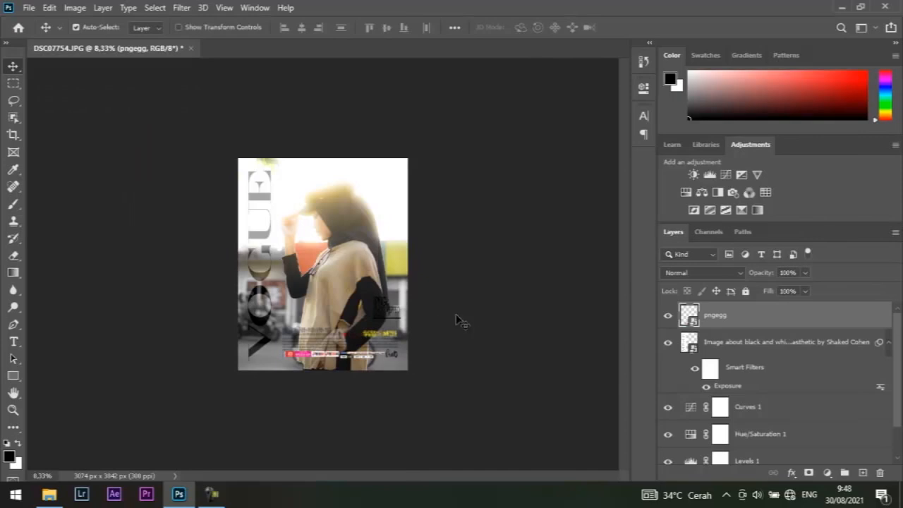
{"action": "left_click", "coordinate": [732, 275]}
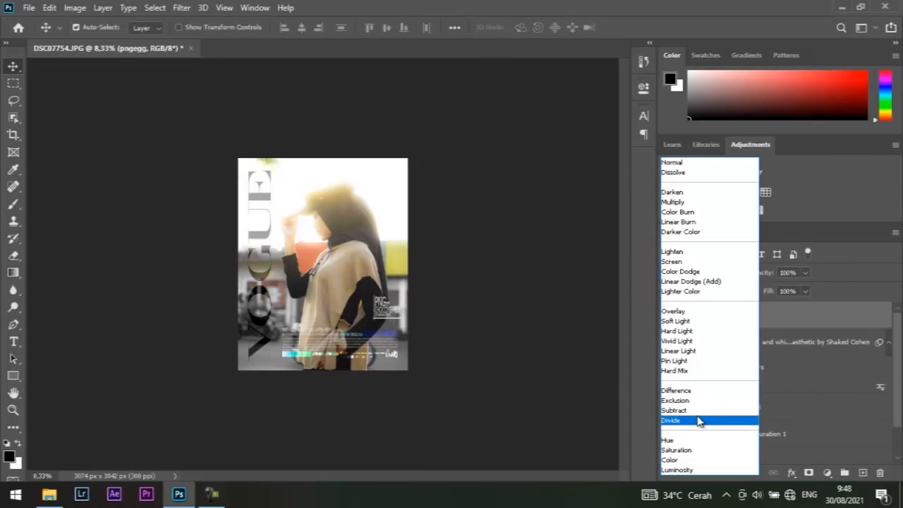
- Try Divide blending on the pngegg layer and keep the VOGUE layer on Linear Burn
{"action": "left_click", "coordinate": [700, 421]}
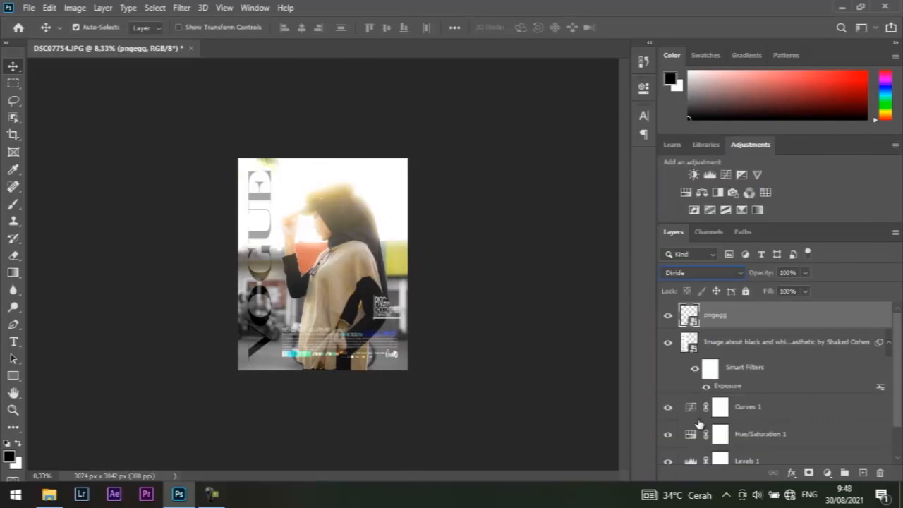
{"action": "left_click", "coordinate": [724, 344]}
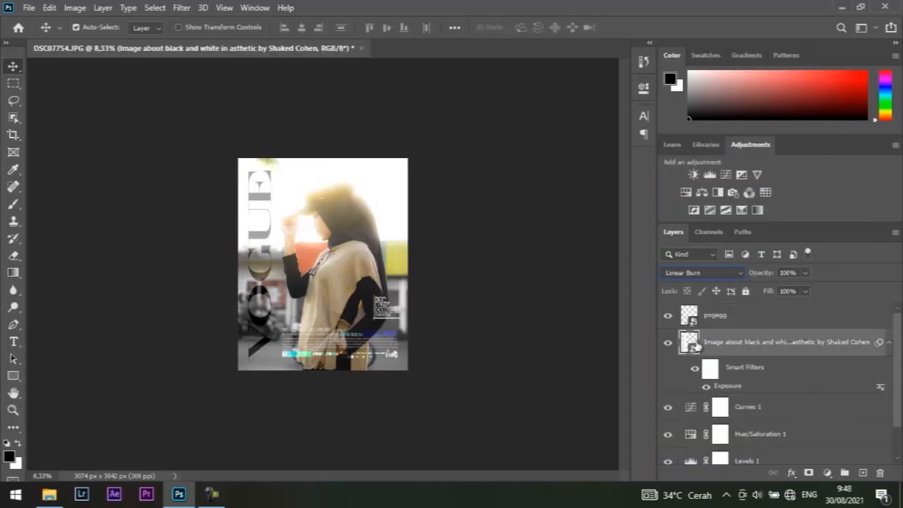
{"action": "left_click", "coordinate": [740, 274]}
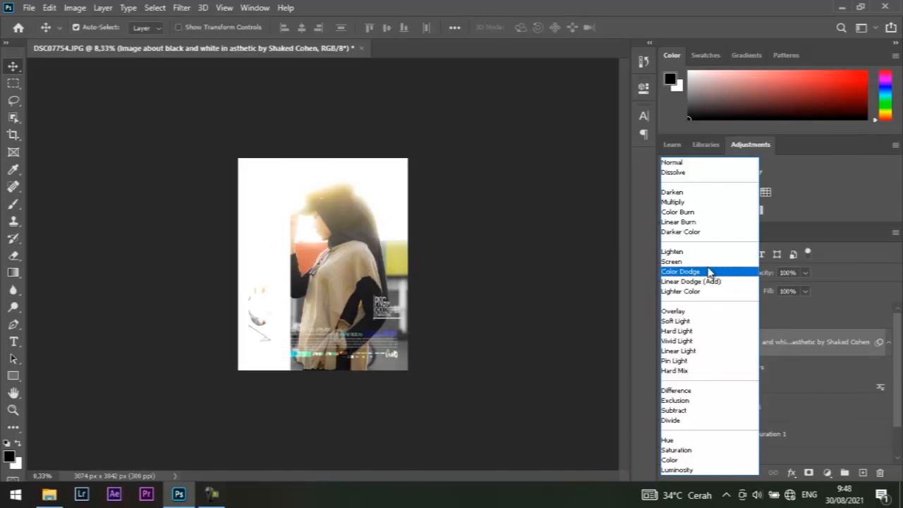
{"action": "left_click", "coordinate": [682, 223]}
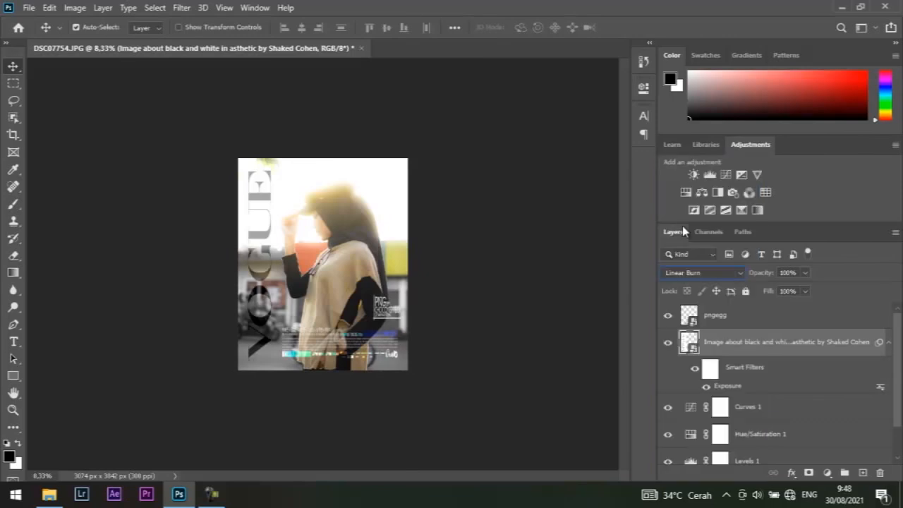
- Return the pngegg layer to Normal blending and deselect it
{"action": "left_click", "coordinate": [722, 326]}
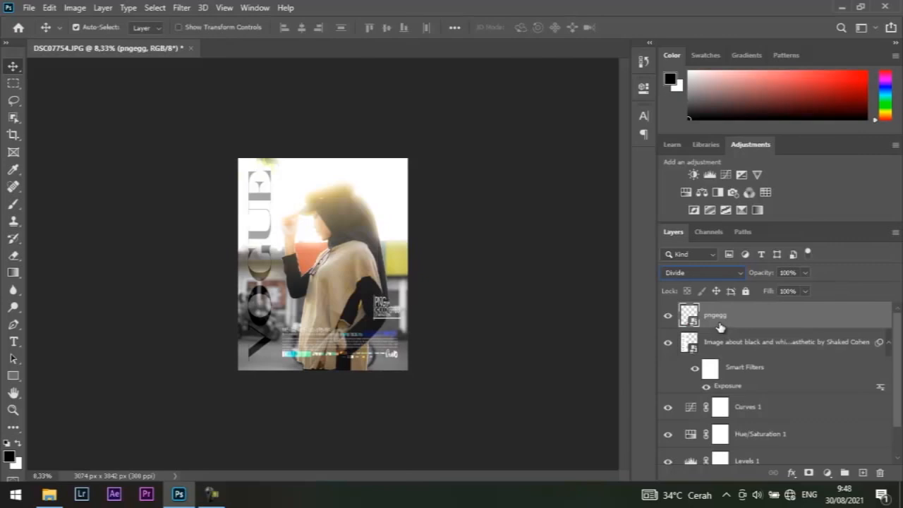
{"action": "left_click", "coordinate": [733, 276]}
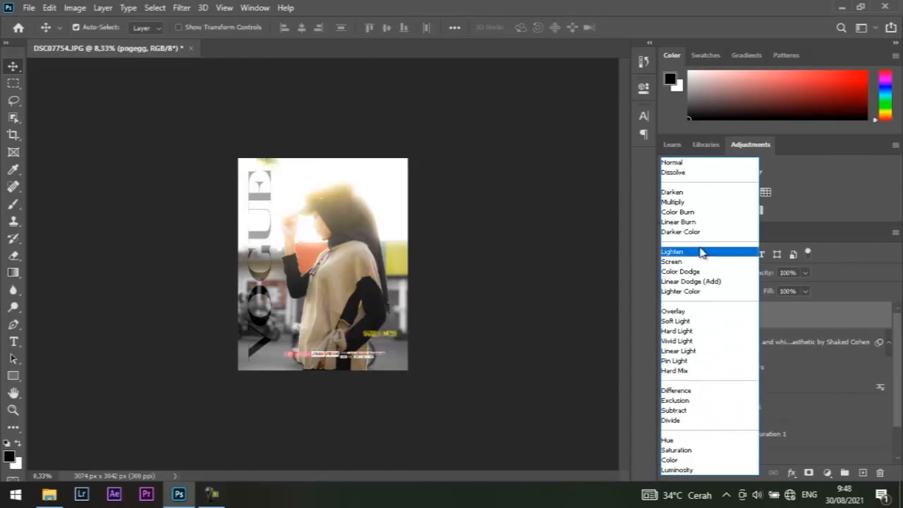
{"action": "left_click", "coordinate": [697, 167]}
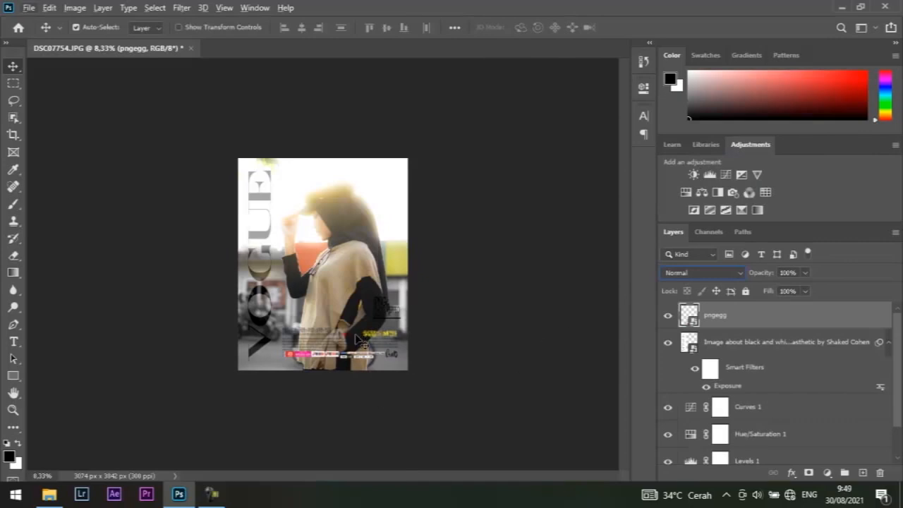
{"action": "left_click", "coordinate": [569, 328]}
{"action": "scroll", "coordinate": [392, 355], "scroll_direction": "up", "scroll_amount": 2}
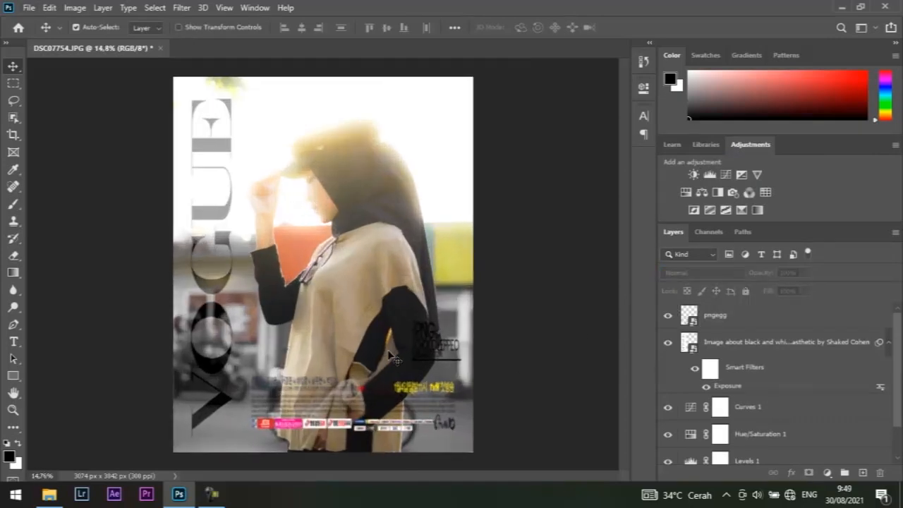
{"action": "scroll", "coordinate": [392, 355], "scroll_direction": "up", "scroll_amount": 1}
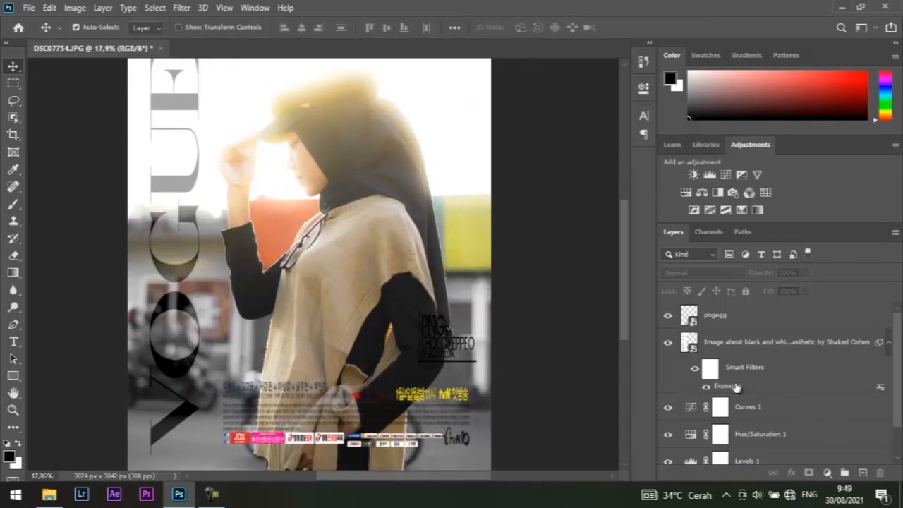
{"action": "scroll", "coordinate": [559, 356], "scroll_direction": "down", "scroll_amount": 1}
{"action": "scroll", "coordinate": [558, 356], "scroll_direction": "down", "scroll_amount": 2}
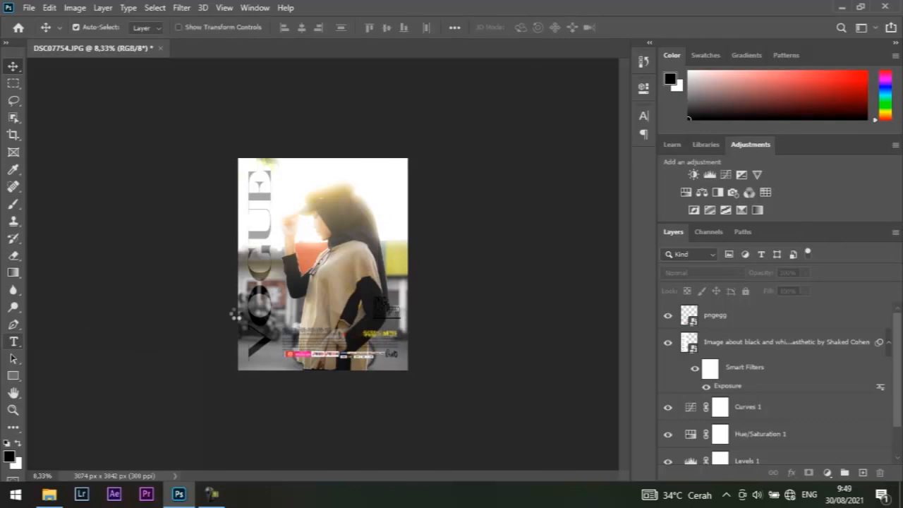
- Draw a text box on the lower middle of the cover and type the person's name at 48 pt
{"action": "left_click_drag", "start_coordinate": [290, 309], "coordinate": [386, 344]}
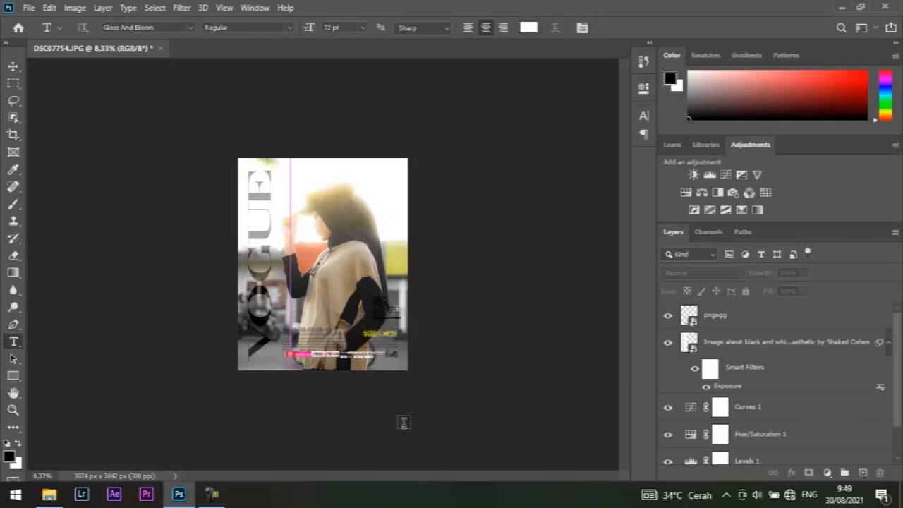
{"action": "left_click", "coordinate": [362, 27]}
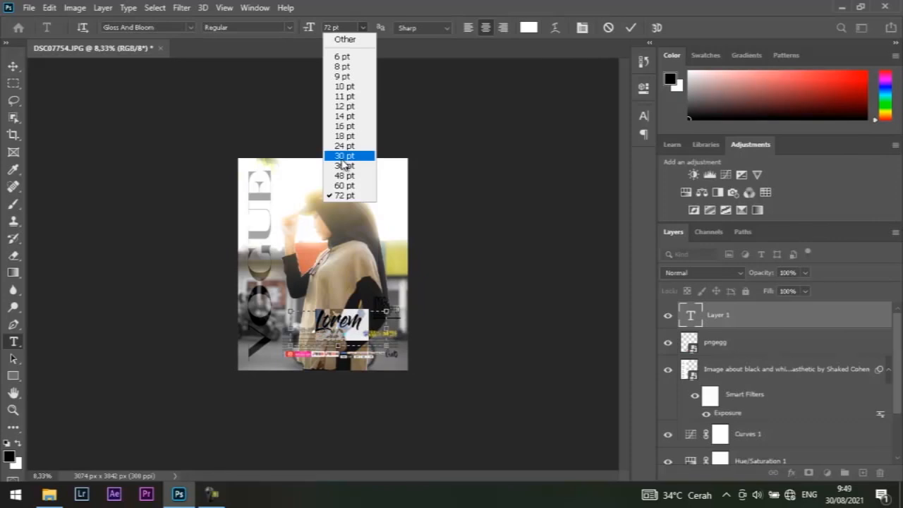
{"action": "left_click", "coordinate": [343, 176]}
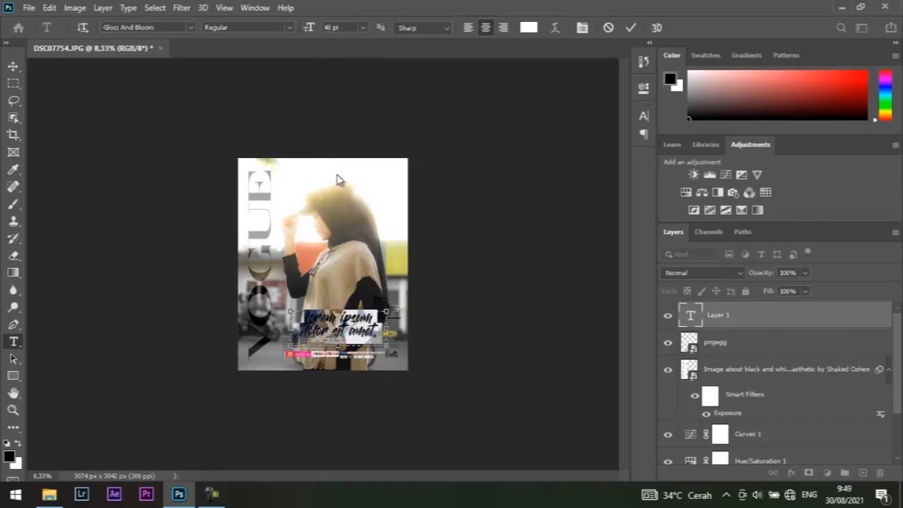
{"action": "type", "text": "i"}
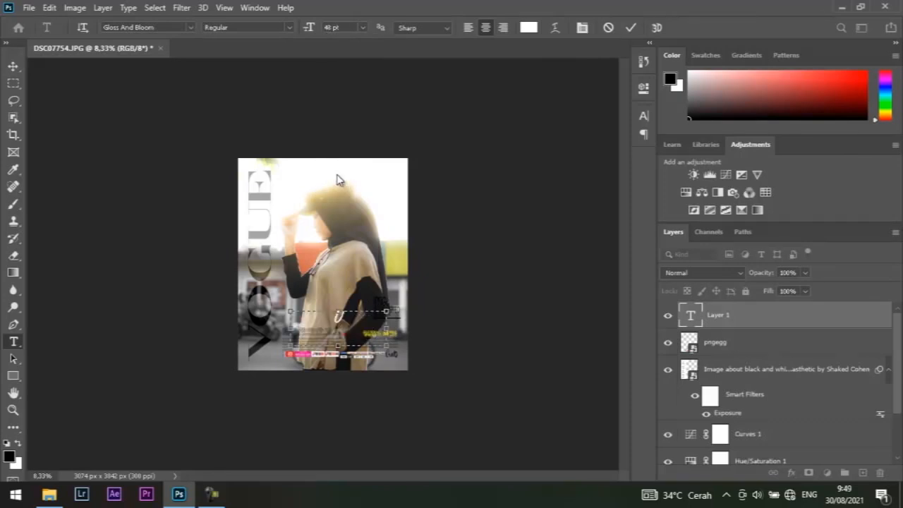
{"action": "type", "text": "g"}
{"action": "type", "text": "it"}
{"action": "type", "text": " R"}
{"action": "type", "text": "restyl"}
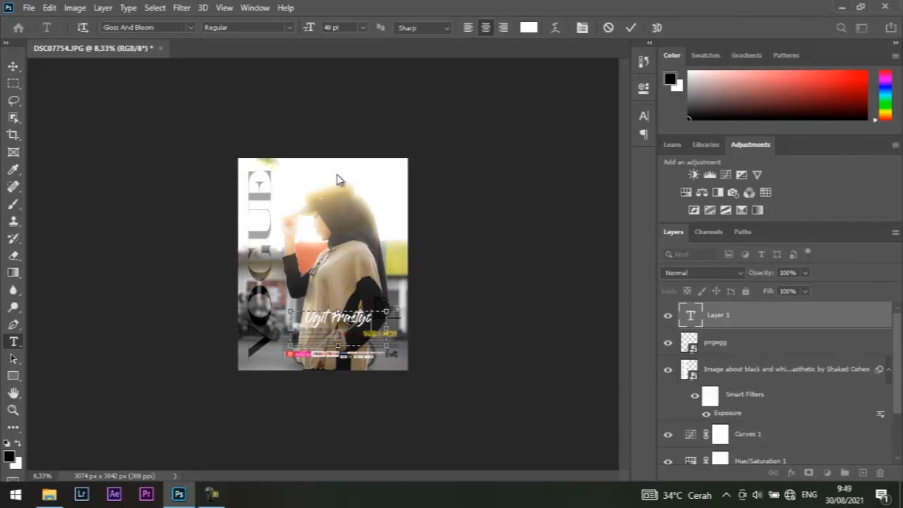
- Make the name caption black, in DSJapanCyr at 14 pt, and commit it
{"action": "left_click_drag", "start_coordinate": [372, 321], "coordinate": [285, 300]}
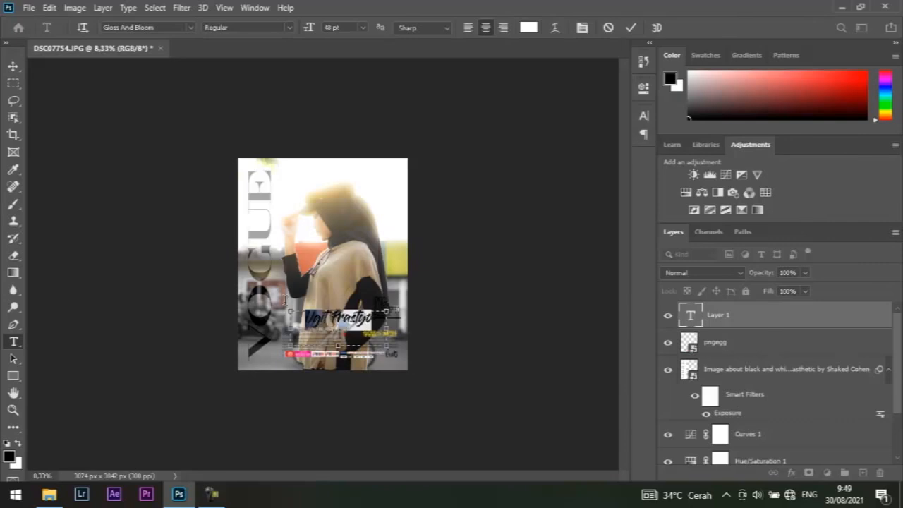
{"action": "left_click", "coordinate": [529, 28]}
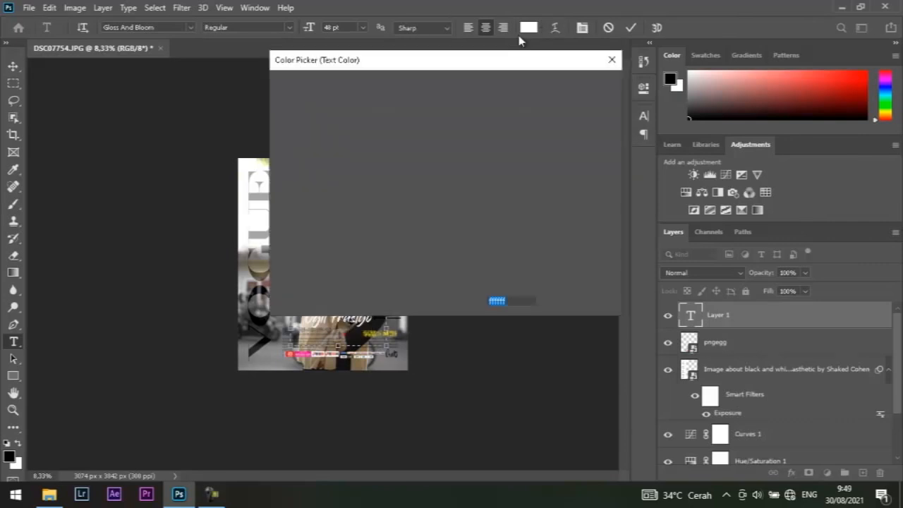
{"action": "left_click", "coordinate": [439, 258]}
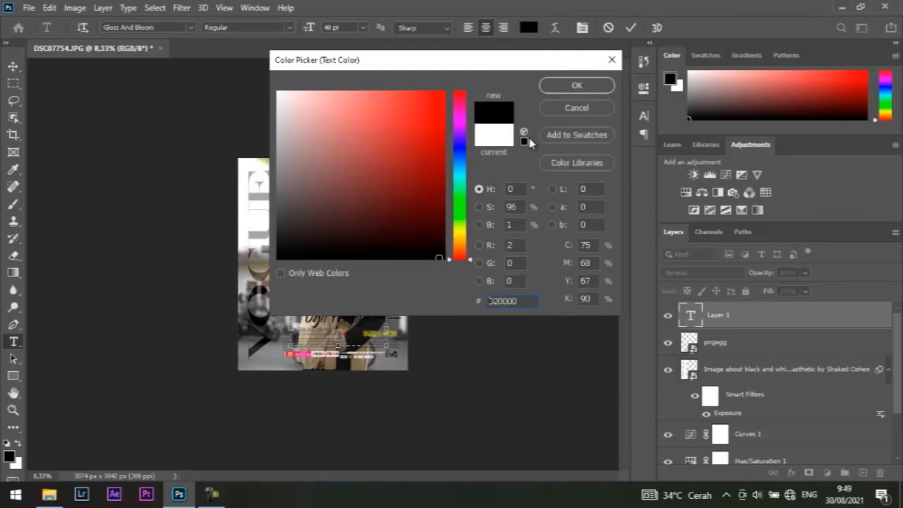
{"action": "left_click", "coordinate": [546, 91]}
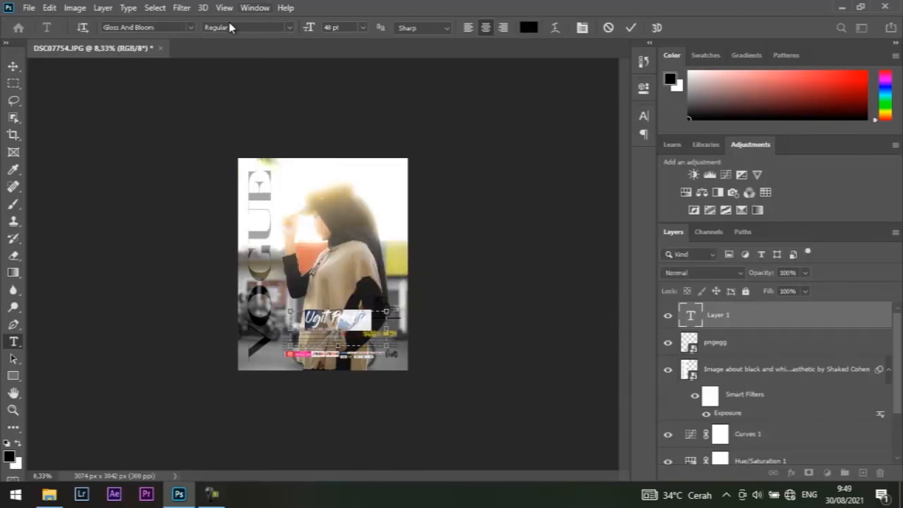
{"action": "left_click", "coordinate": [190, 28]}
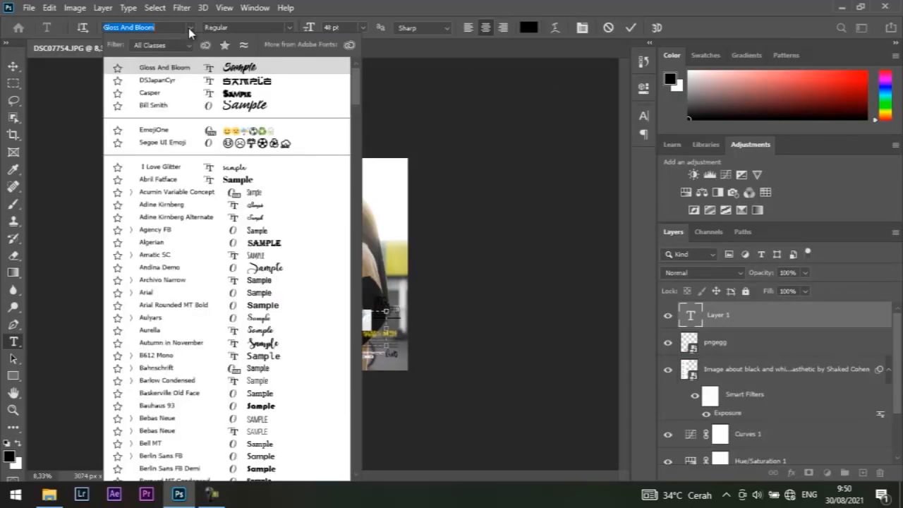
{"action": "left_click", "coordinate": [260, 82]}
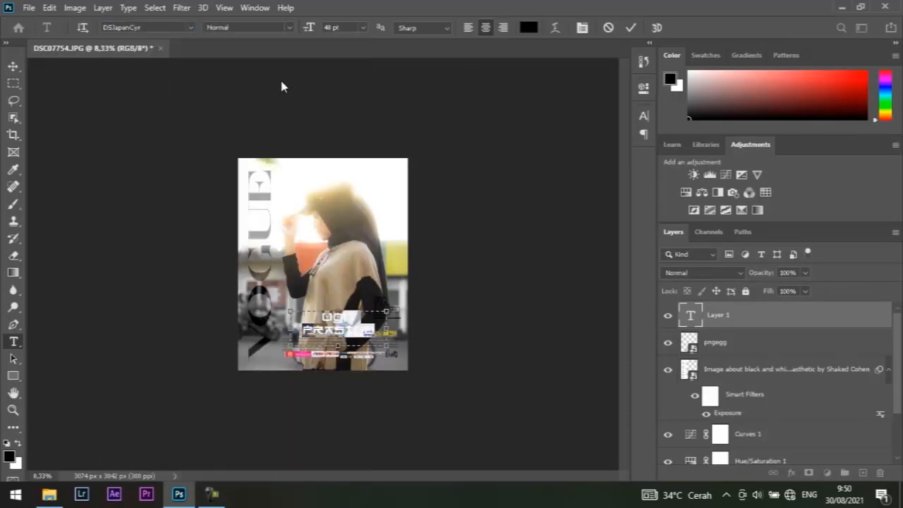
{"action": "left_click", "coordinate": [360, 29]}
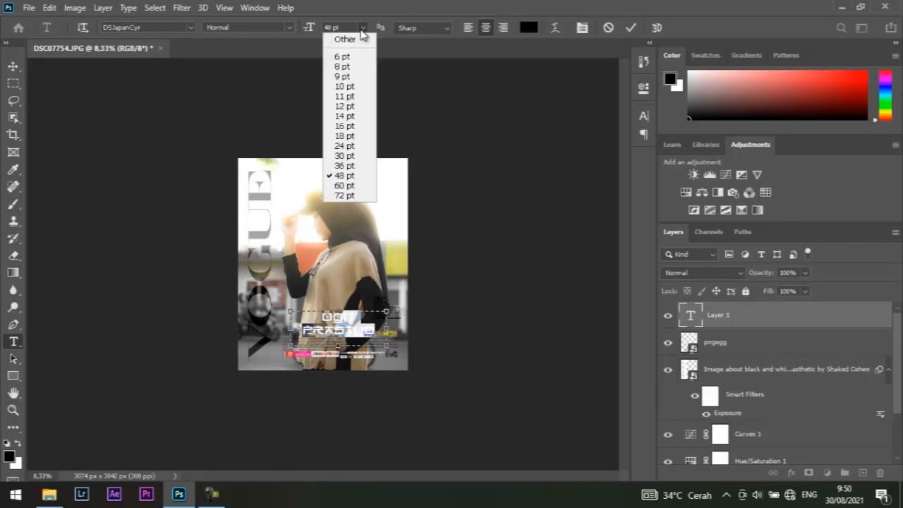
{"action": "left_click", "coordinate": [366, 118]}
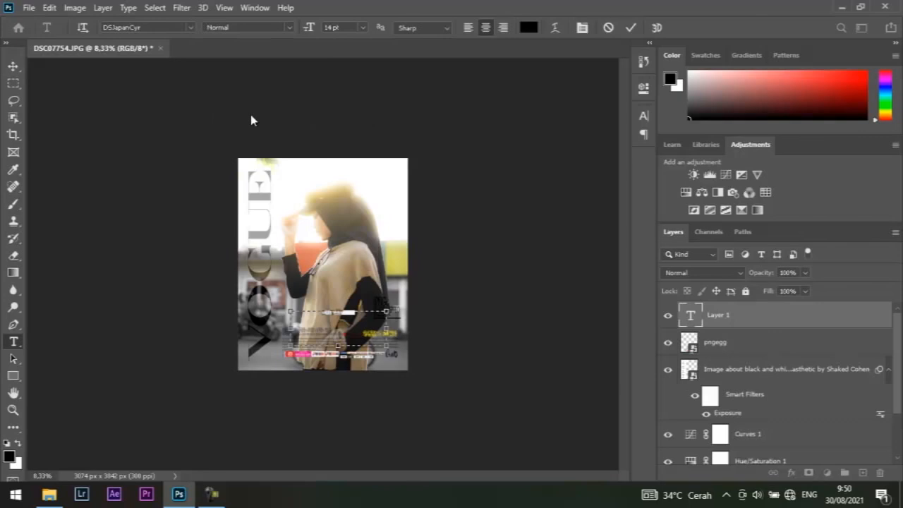
{"action": "left_click", "coordinate": [218, 121]}
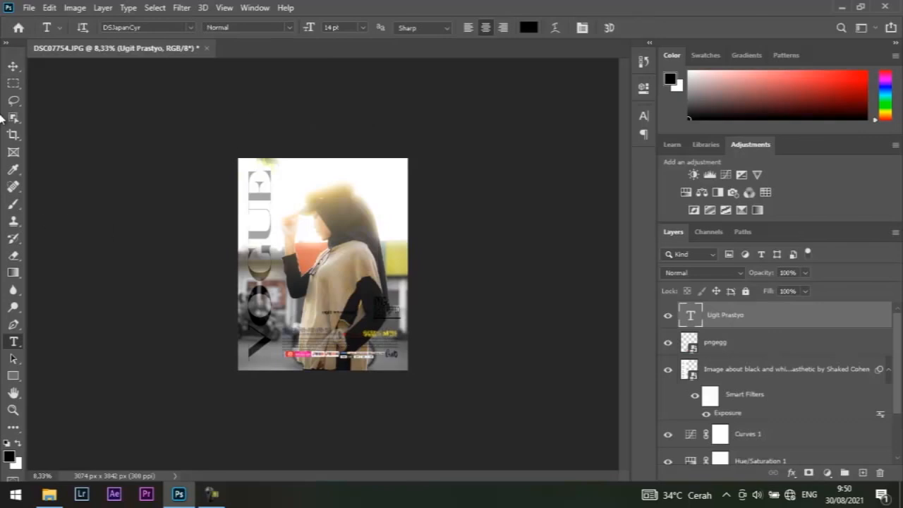
- Move the name caption down and to the left with the Move tool
{"action": "scroll", "coordinate": [280, 329], "scroll_direction": "up", "scroll_amount": 1}
{"action": "scroll", "coordinate": [280, 329], "scroll_direction": "up", "scroll_amount": 3}
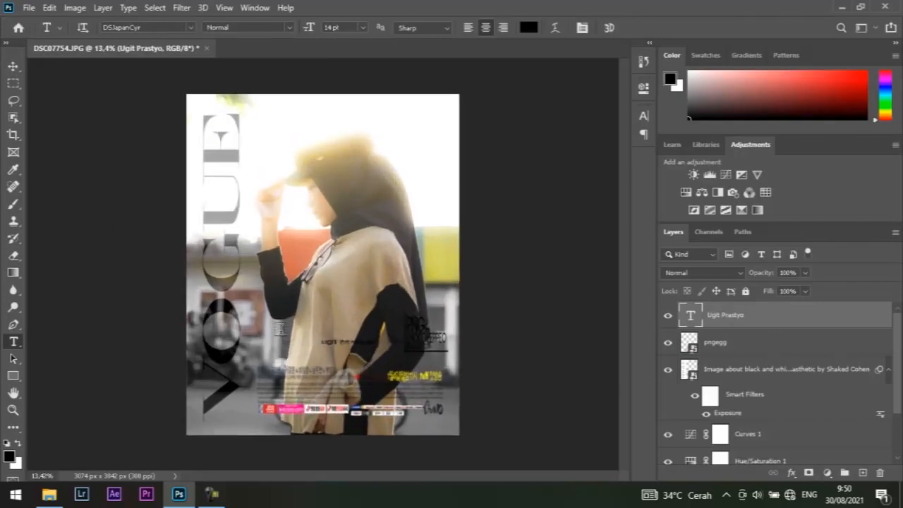
{"action": "left_click", "coordinate": [13, 66]}
{"action": "left_click_drag", "start_coordinate": [356, 353], "coordinate": [339, 368]}
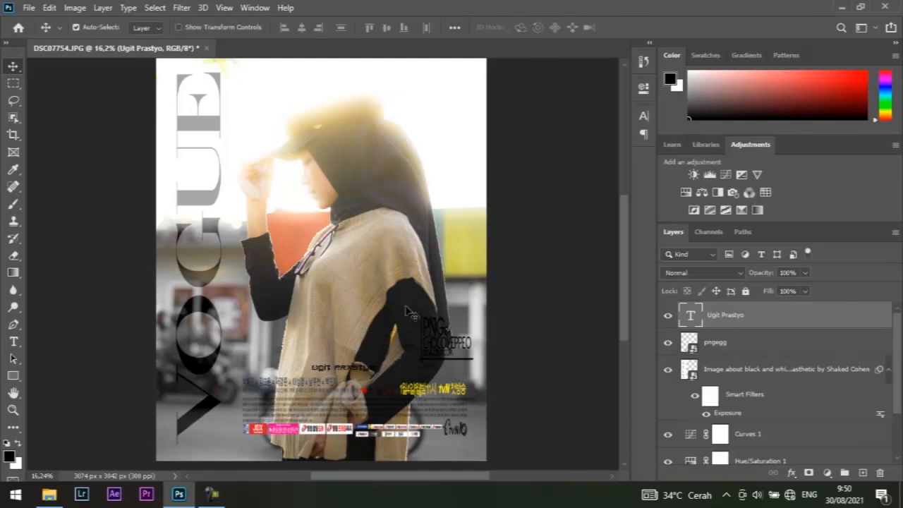
{"action": "double_click", "coordinate": [704, 323]}
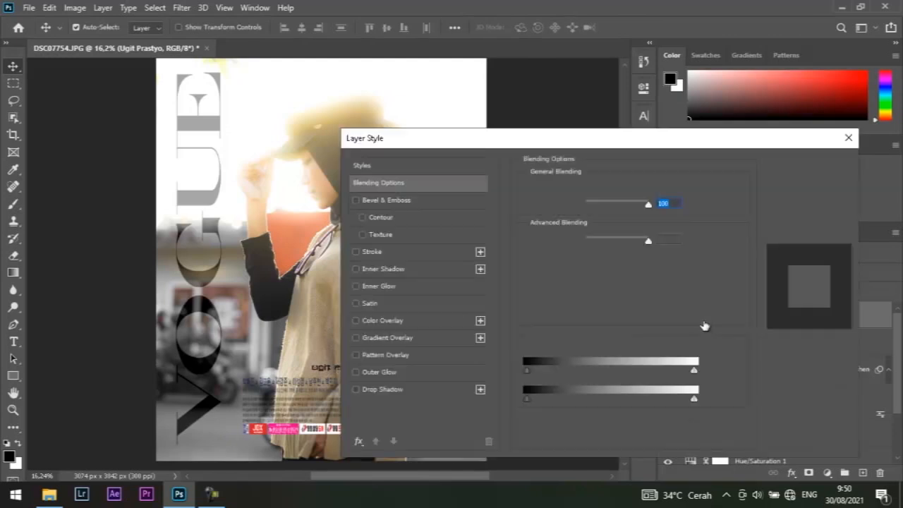
{"action": "left_click", "coordinate": [814, 189]}
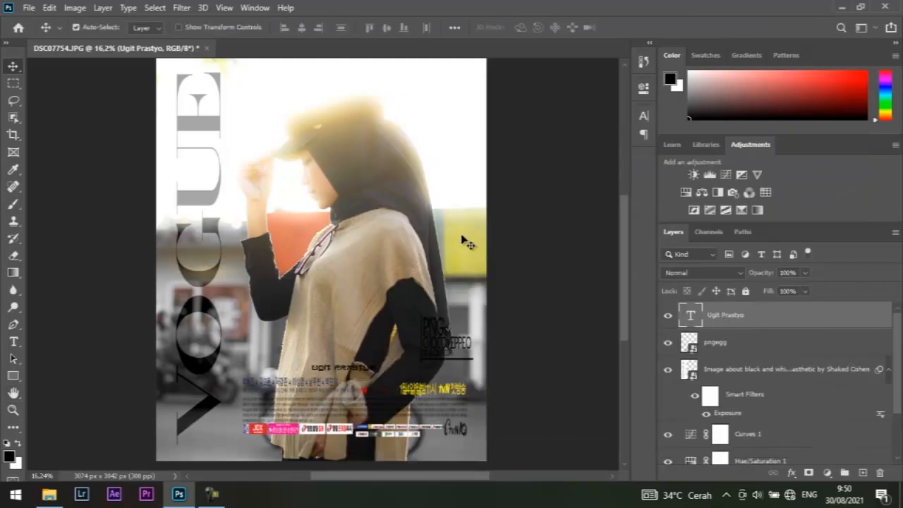
- Resize the caption text to 18 pt and commit the edit
{"action": "double_click", "coordinate": [691, 316]}
{"action": "left_click", "coordinate": [364, 27]}
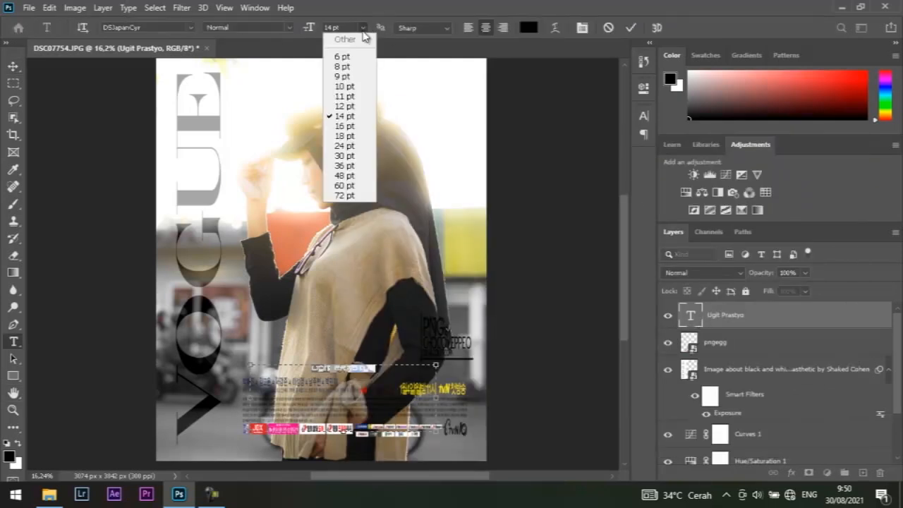
{"action": "left_click", "coordinate": [354, 135]}
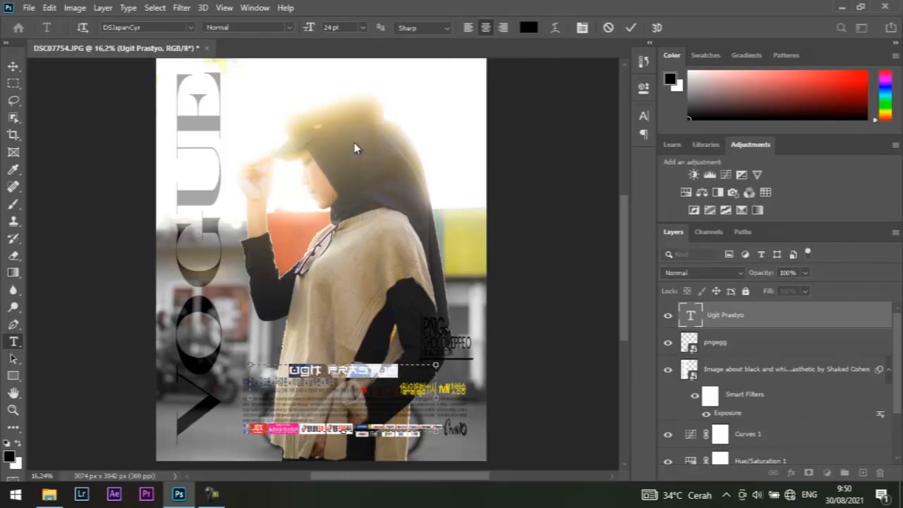
{"action": "left_click", "coordinate": [363, 28]}
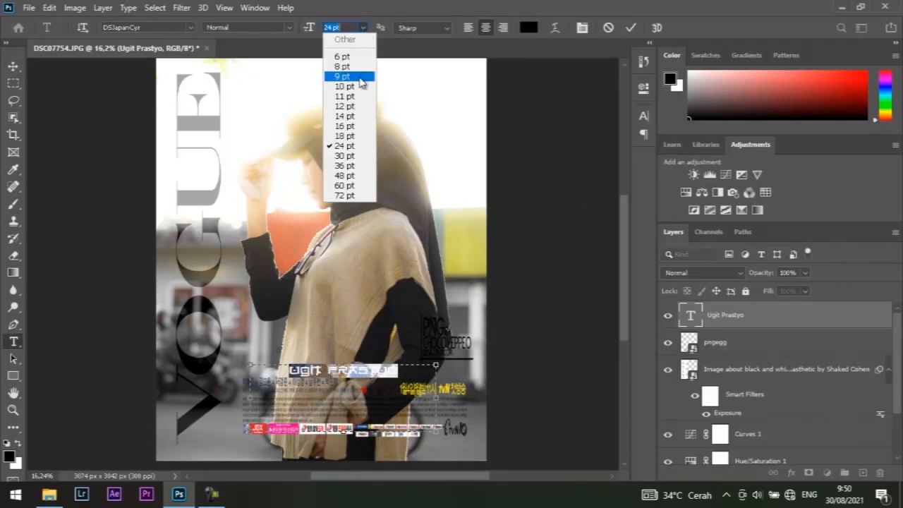
{"action": "left_click", "coordinate": [355, 136]}
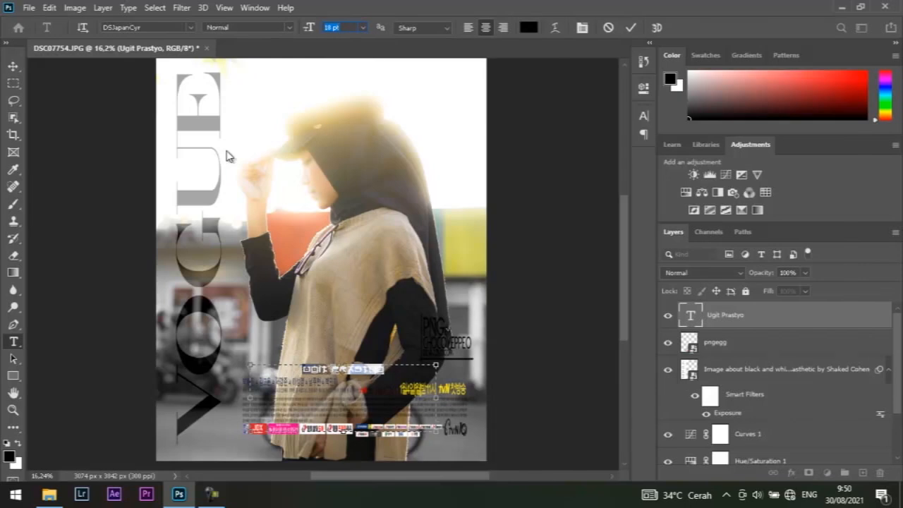
{"action": "left_click", "coordinate": [14, 67]}
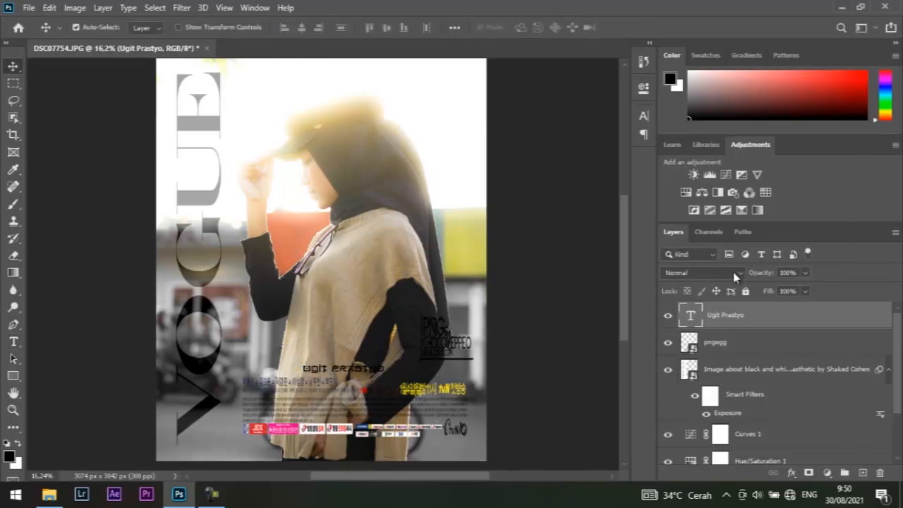
- Lower the caption layer's opacity to 80% and deselect it
{"action": "left_click", "coordinate": [804, 274]}
{"action": "left_click_drag", "start_coordinate": [808, 287], "coordinate": [795, 291]}
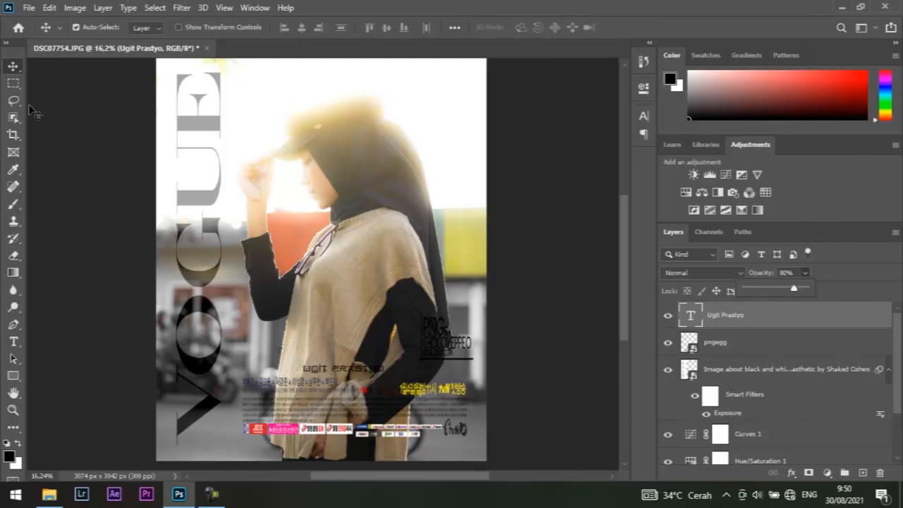
{"action": "left_click", "coordinate": [52, 89]}
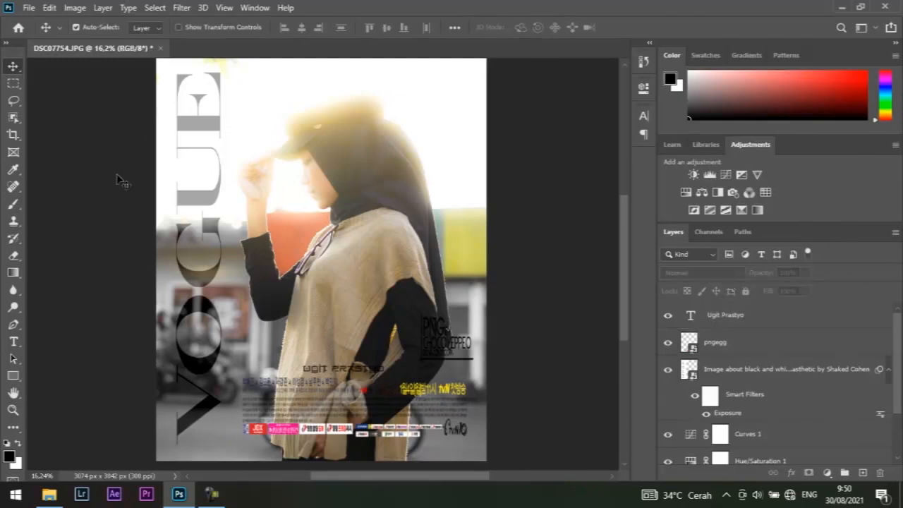
- Open the File menu and close it without choosing a command
{"action": "scroll", "coordinate": [117, 179], "scroll_direction": "down", "scroll_amount": 2}
{"action": "scroll", "coordinate": [117, 191], "scroll_direction": "down", "scroll_amount": 1}
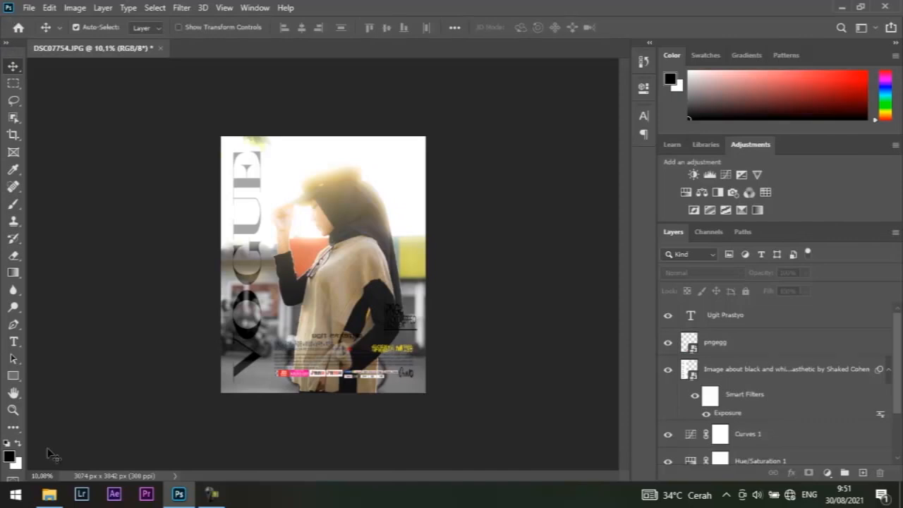
{"action": "left_click", "coordinate": [29, 7]}
{"action": "left_click", "coordinate": [74, 167]}
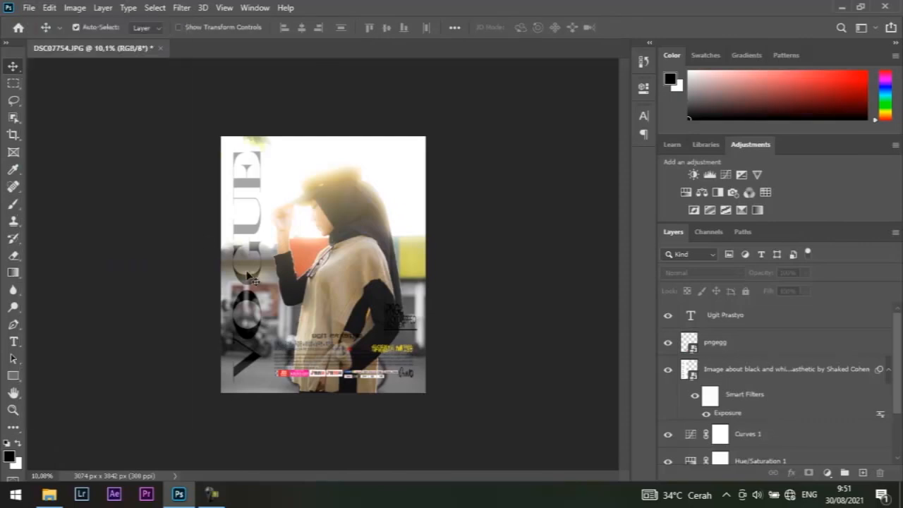